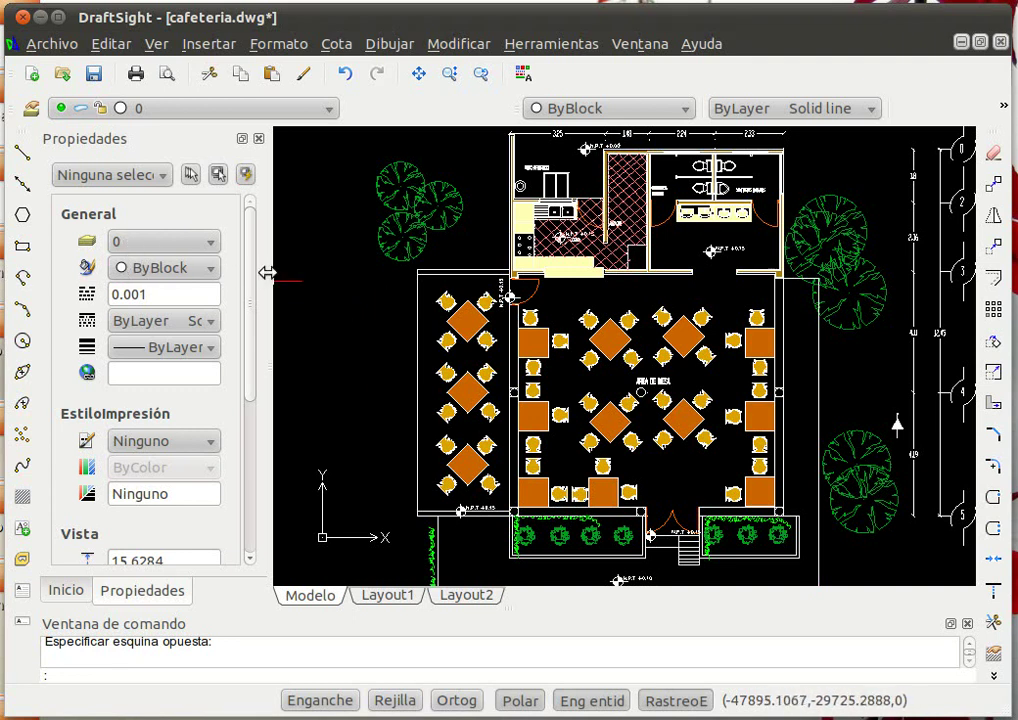
Copy the left strip of dining tables and chairs and place it against the left wall.
left_click(995, 185)
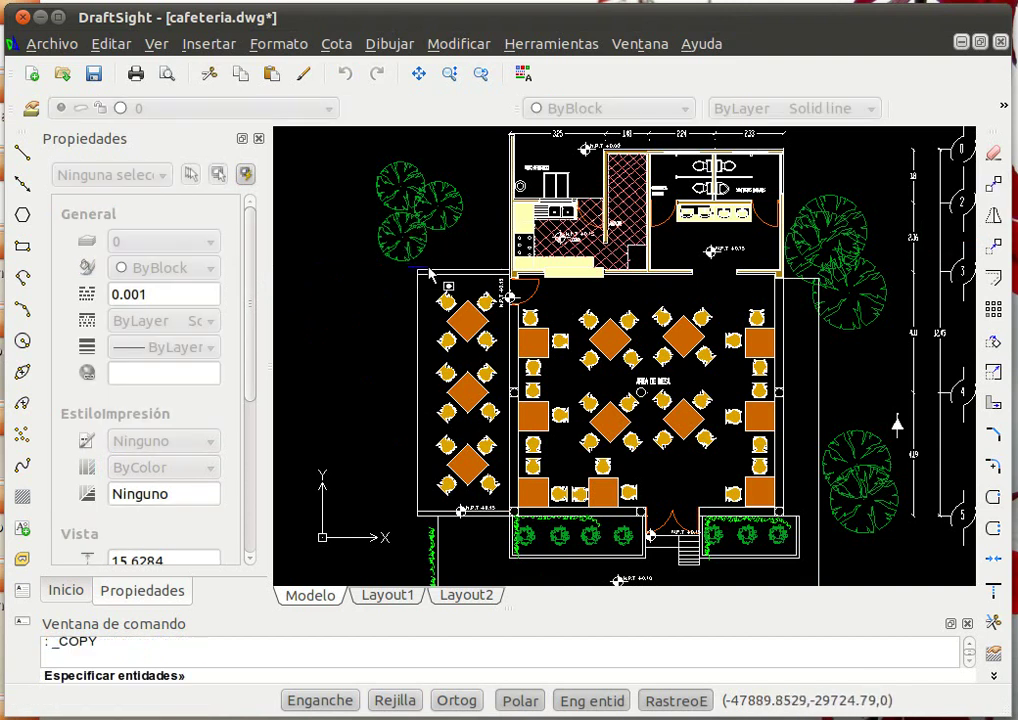
left_click(512, 518)
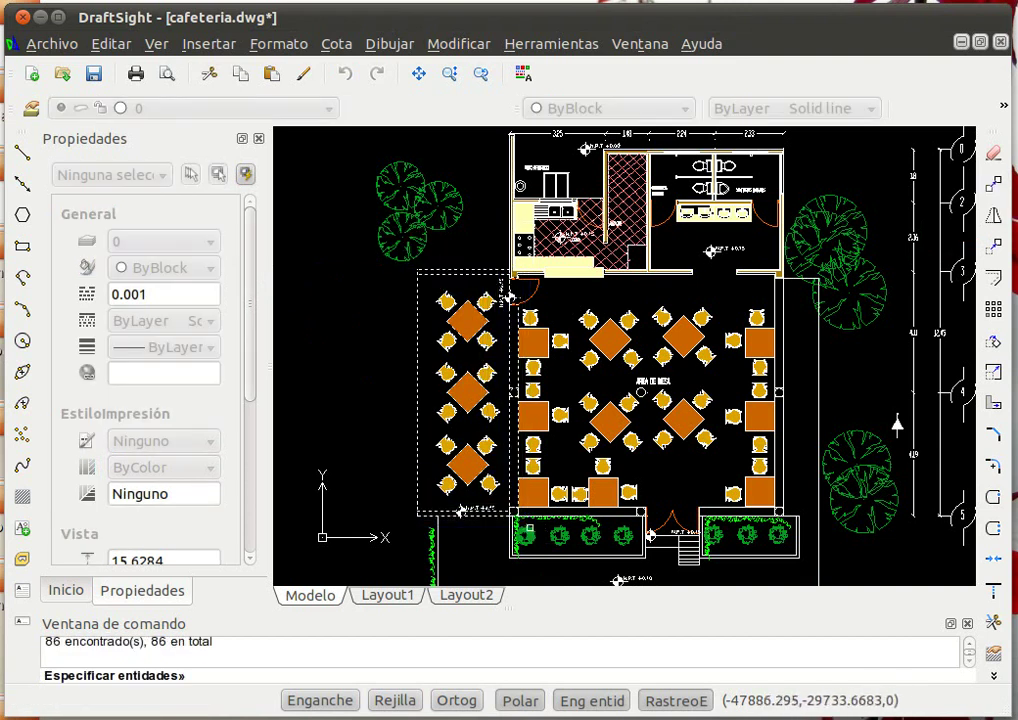
key("Return")
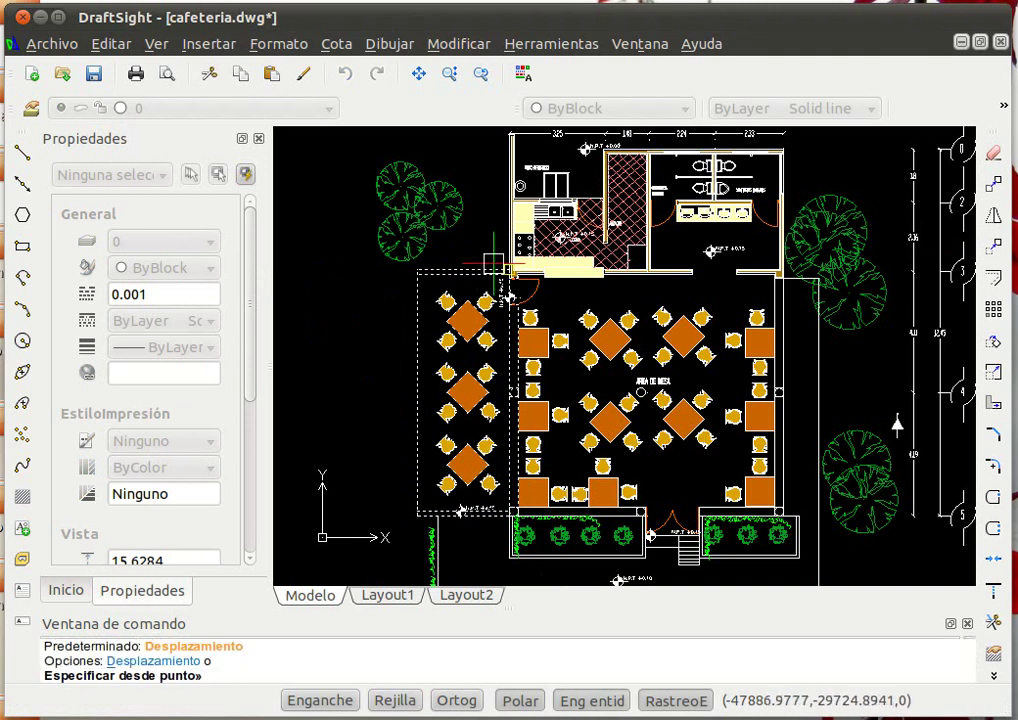
left_click(510, 270)
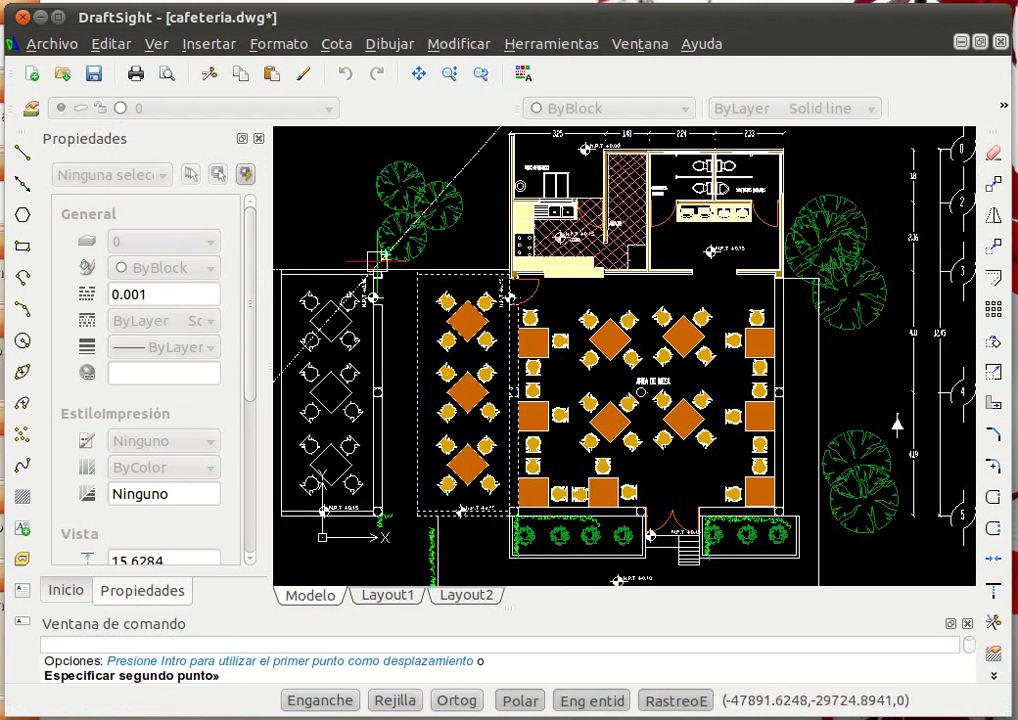
scroll(405, 265, "up", 2)
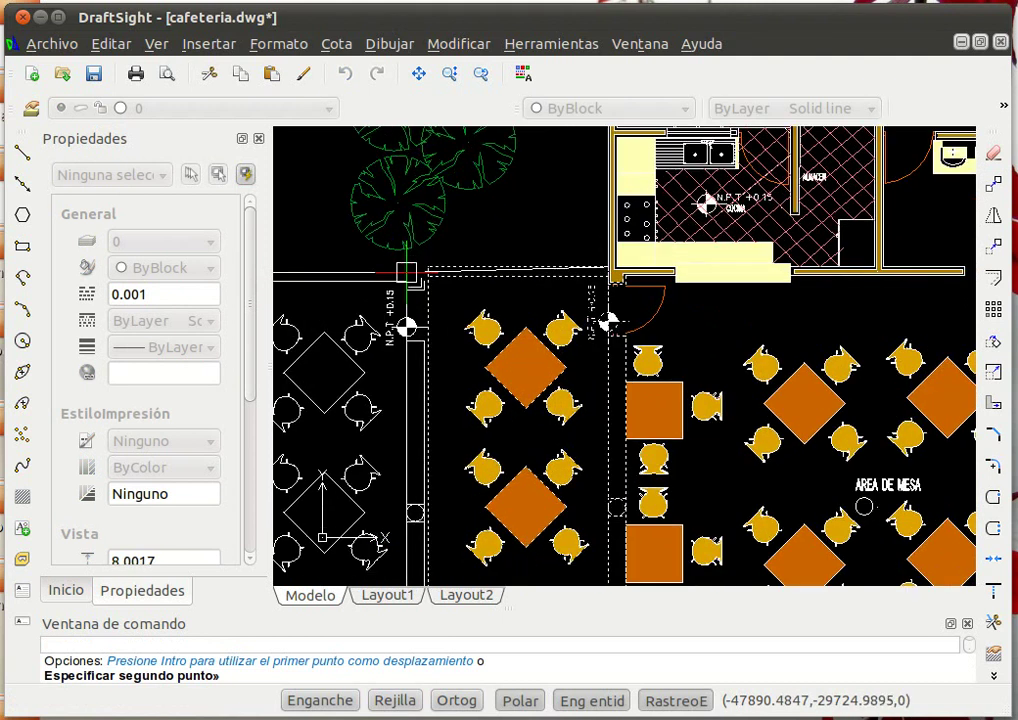
scroll(405, 272, "up", 2)
scroll(370, 292, "up", 1)
left_click(444, 258)
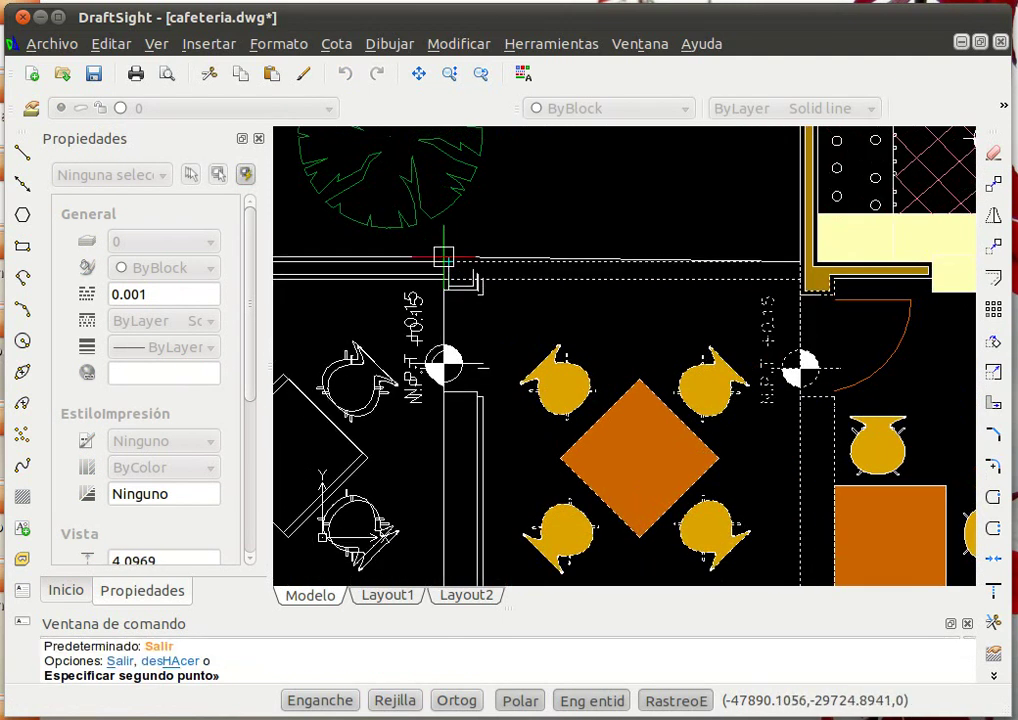
key("Return")
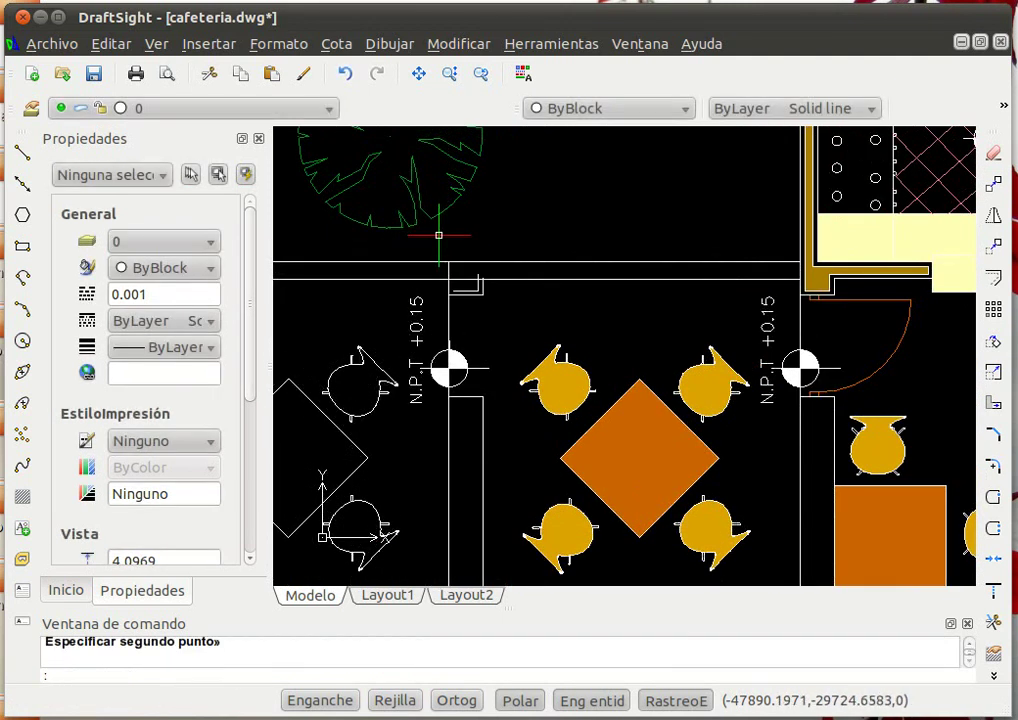
Delete the wall stub and level marker, then draw a line from the door jamb to the left wall.
left_click(401, 243)
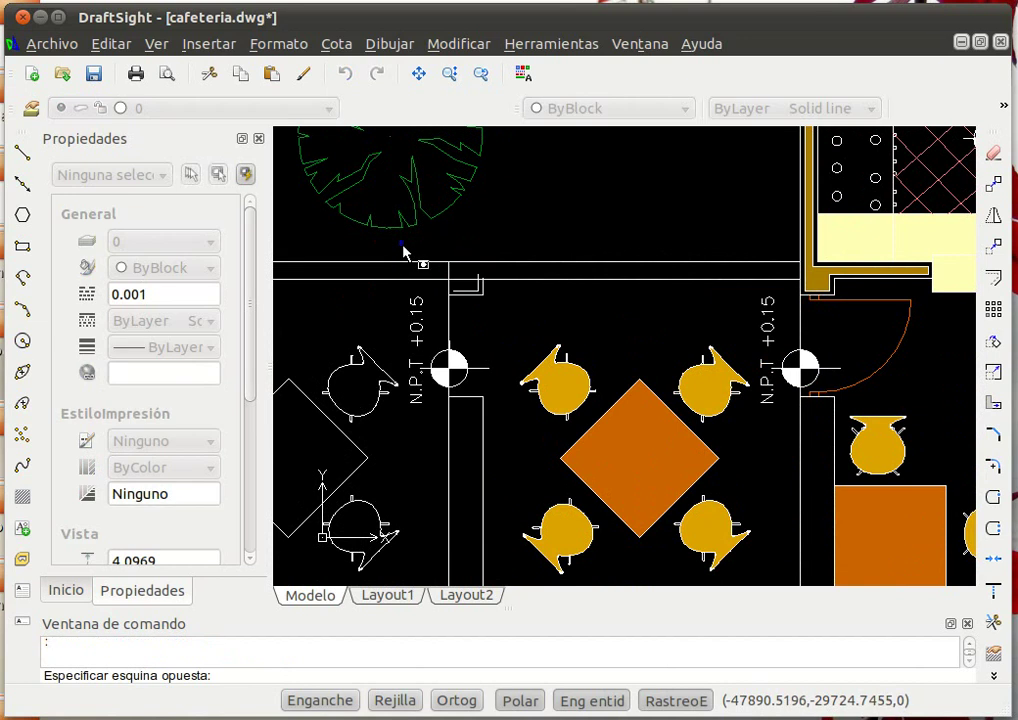
left_click(507, 420)
key("Delete")
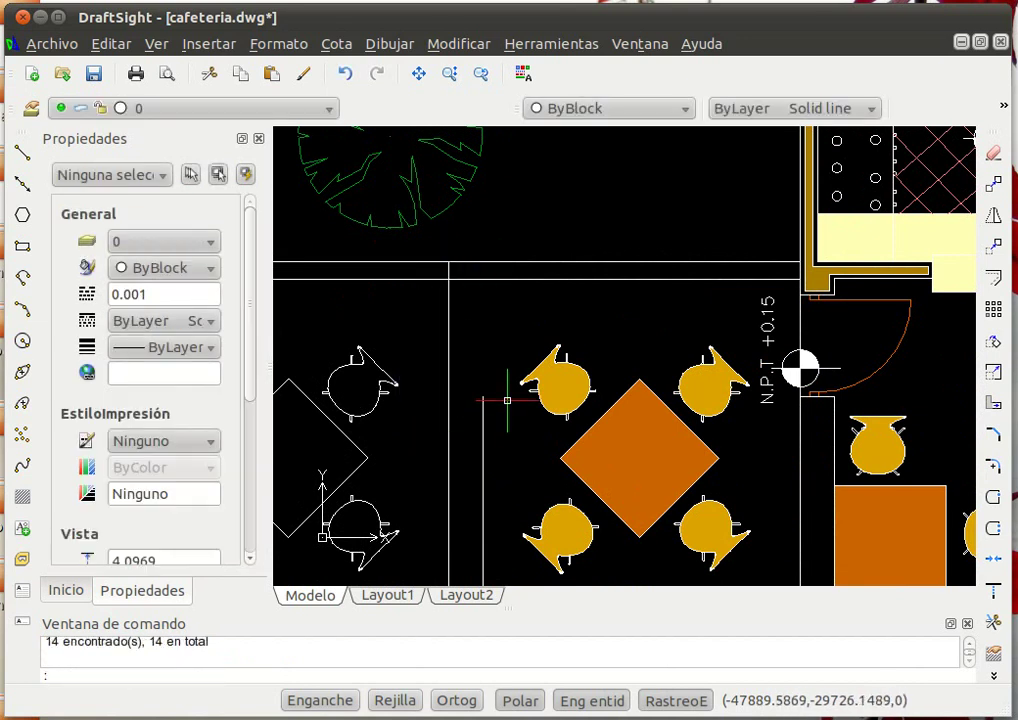
left_click(22, 151)
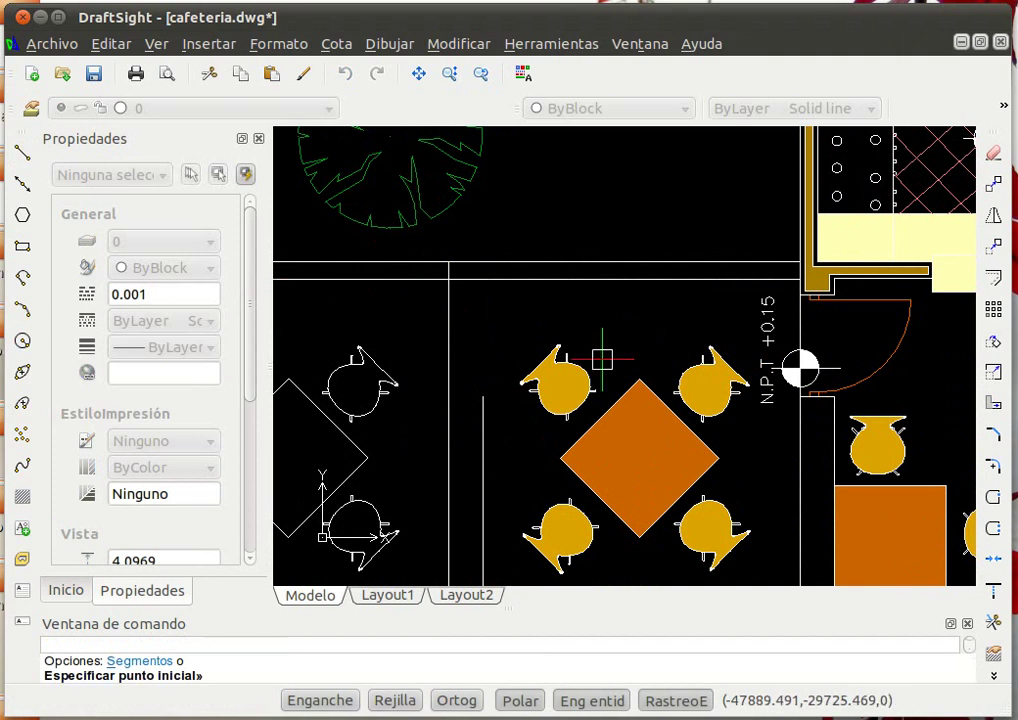
left_click(800, 397)
left_click(448, 397)
key("Return")
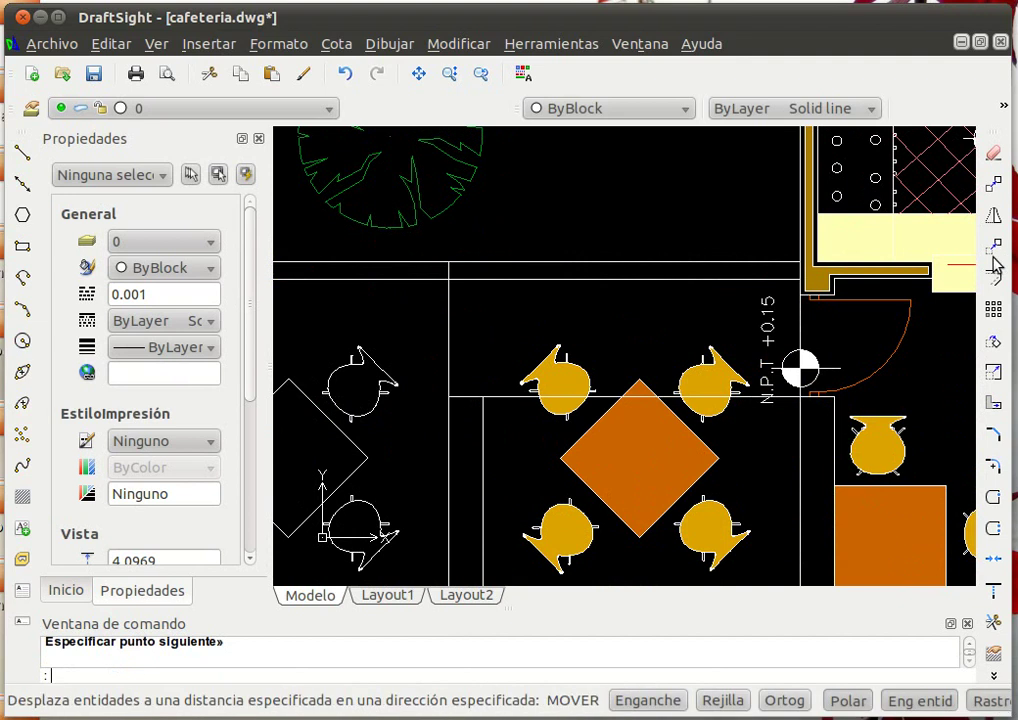
Trim the overhanging horizontal and vertical wall lines so the wall edge closes cleanly.
left_click(993, 620)
left_click(483, 402)
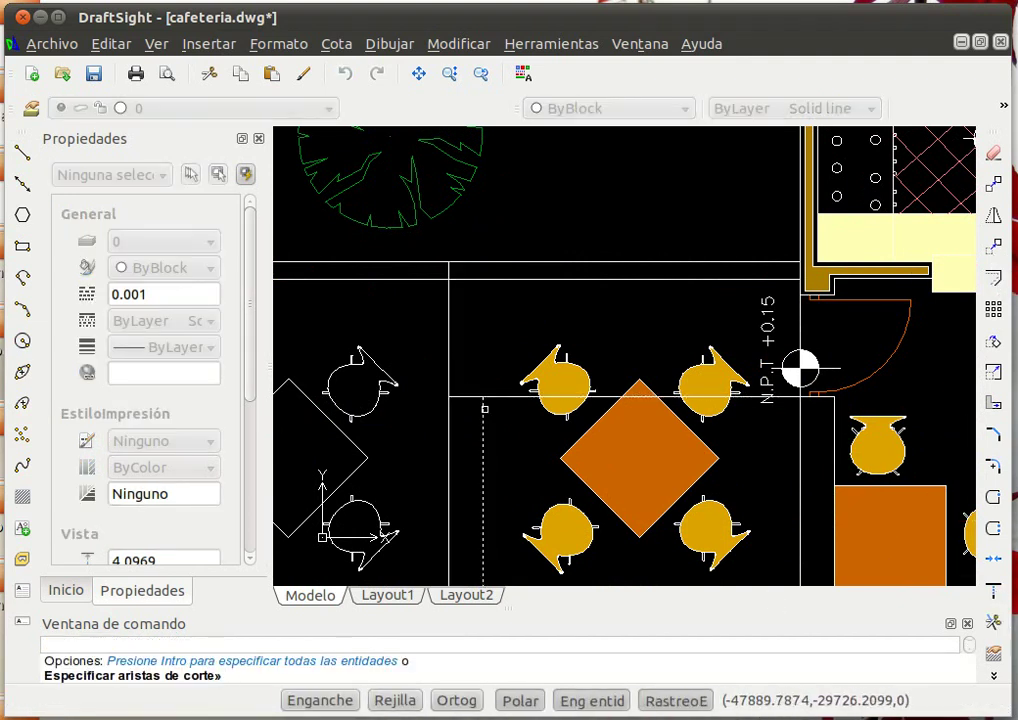
key("Return")
left_click(500, 397)
key("Return")
key("Return")
left_click(466, 397)
key("Return")
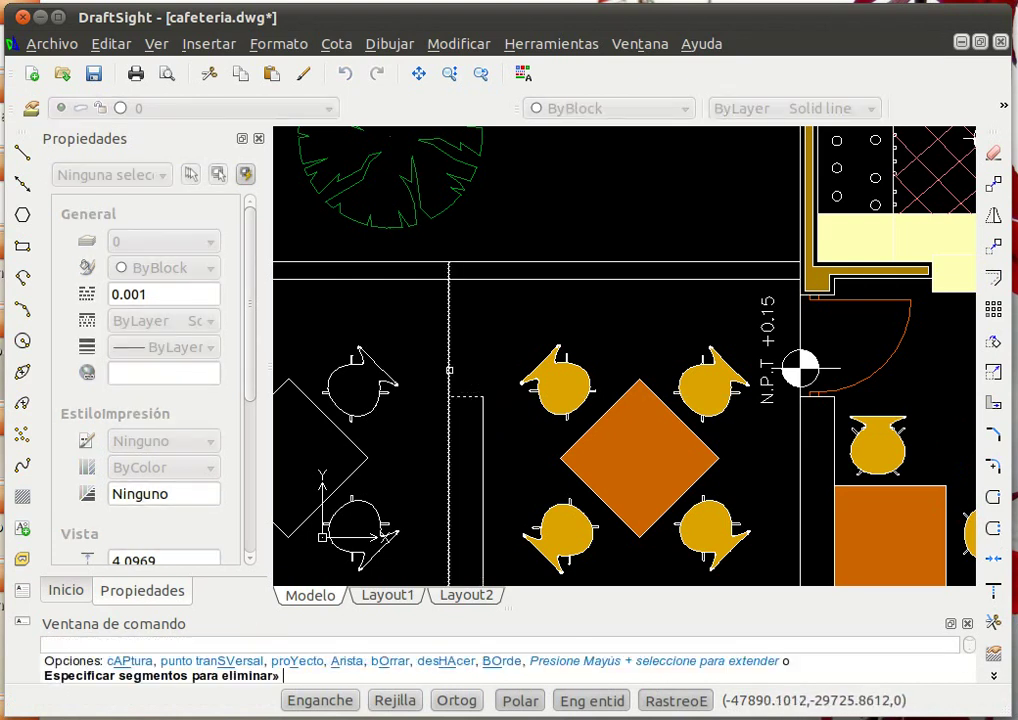
key("Return")
key("Return")
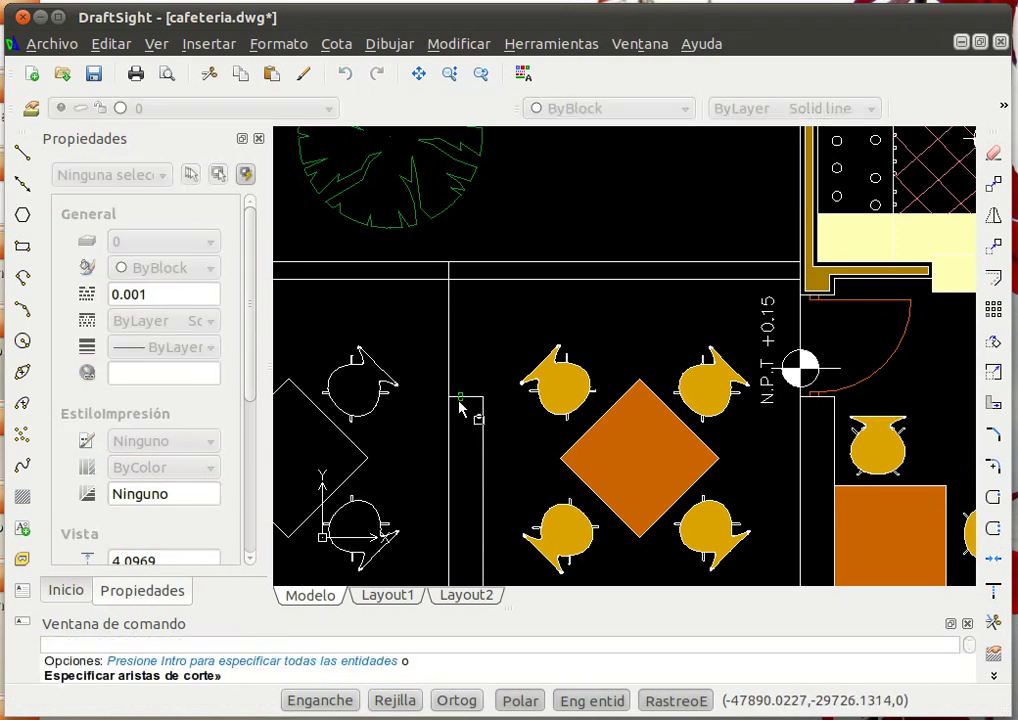
left_click(459, 398)
key("Return")
left_click(449, 358)
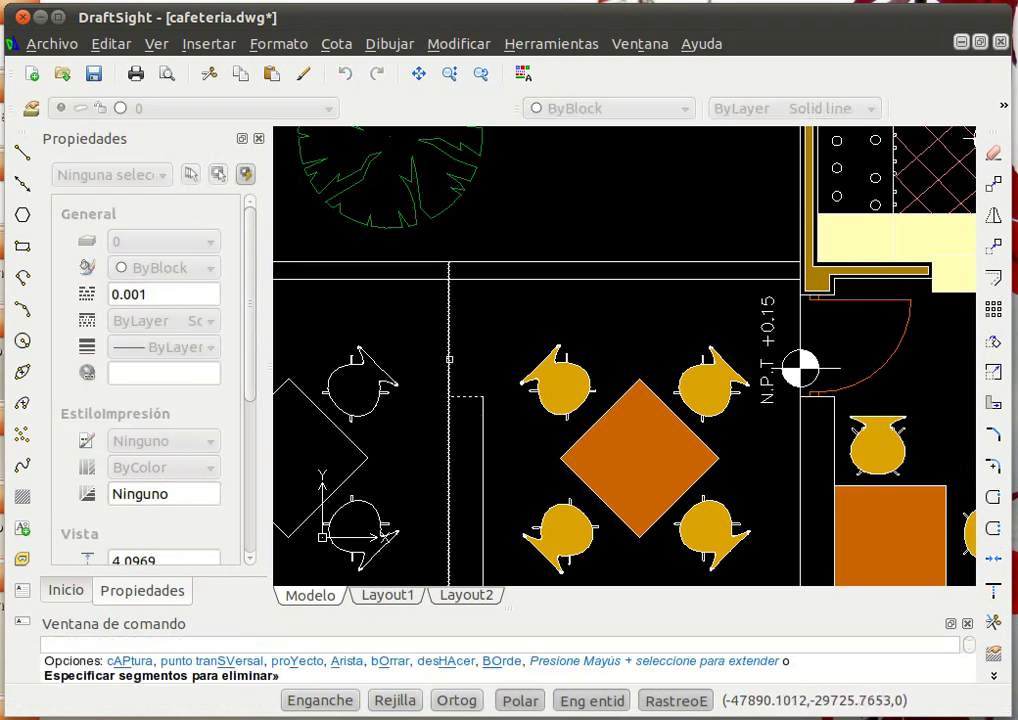
key("Return")
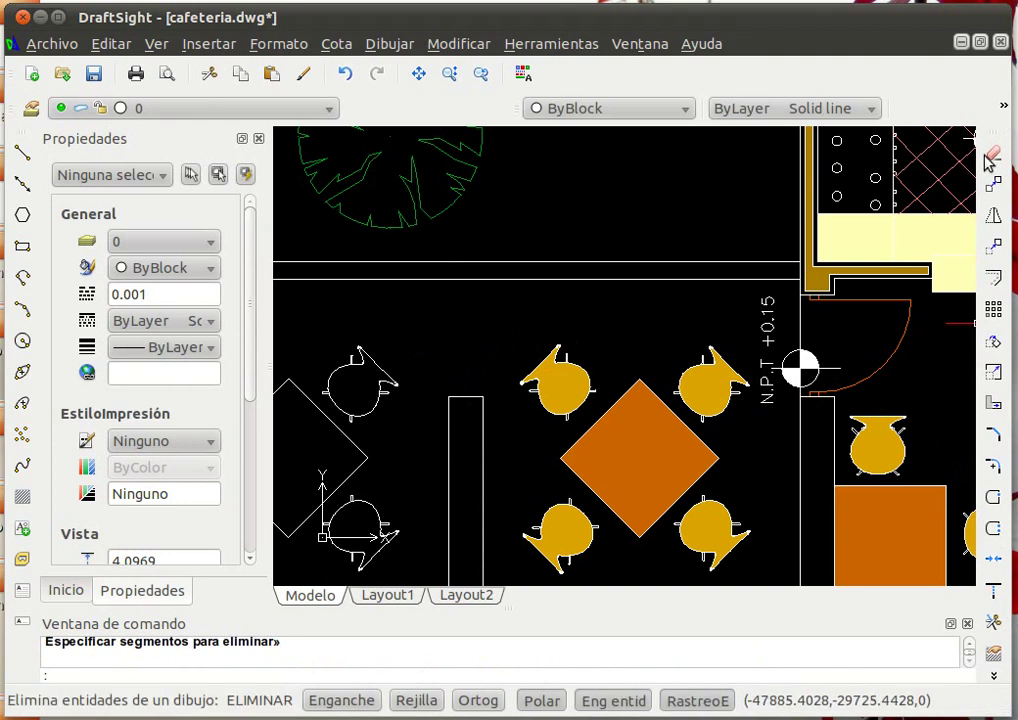
left_click(993, 189)
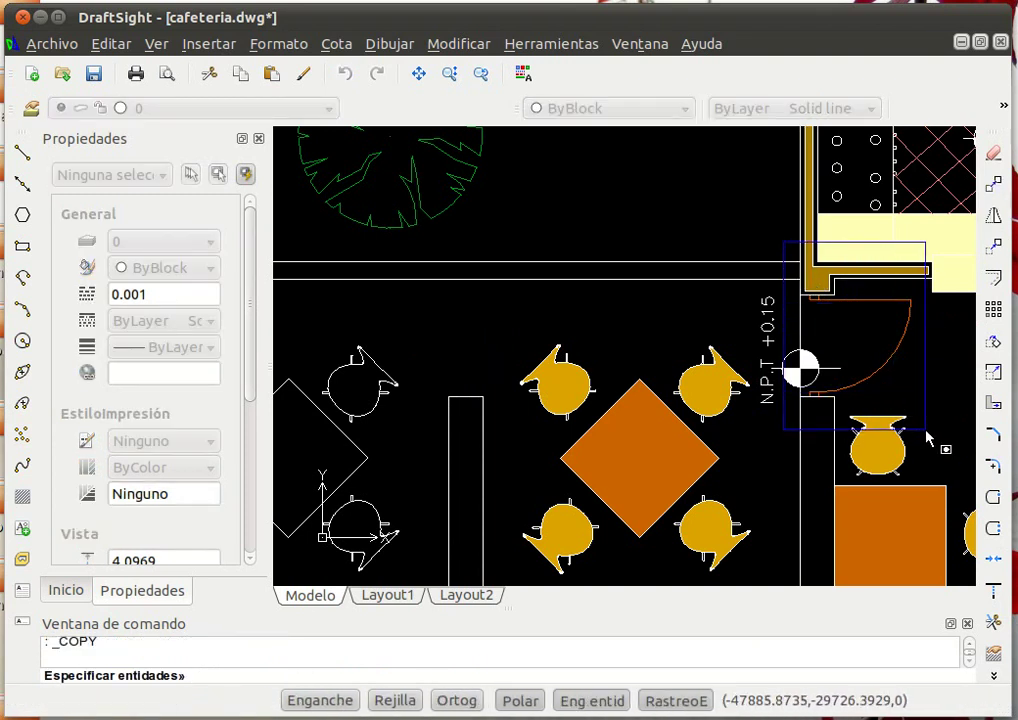
Copy the right door and its swing arc into the left wall opening, using the jamb corner as base.
left_click(934, 405)
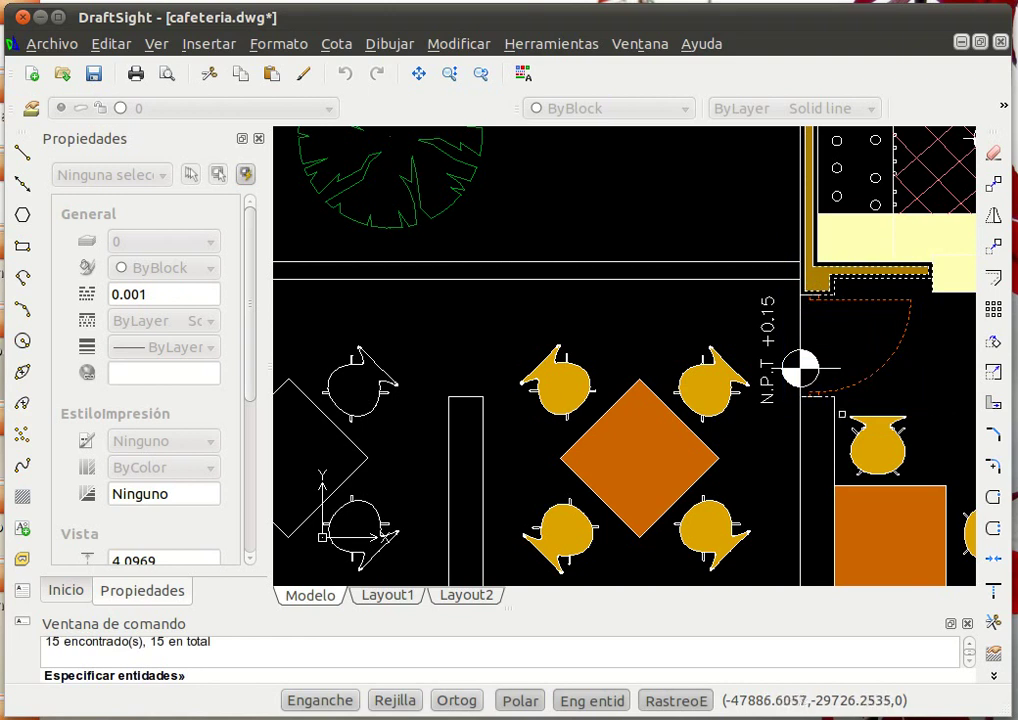
key("Return")
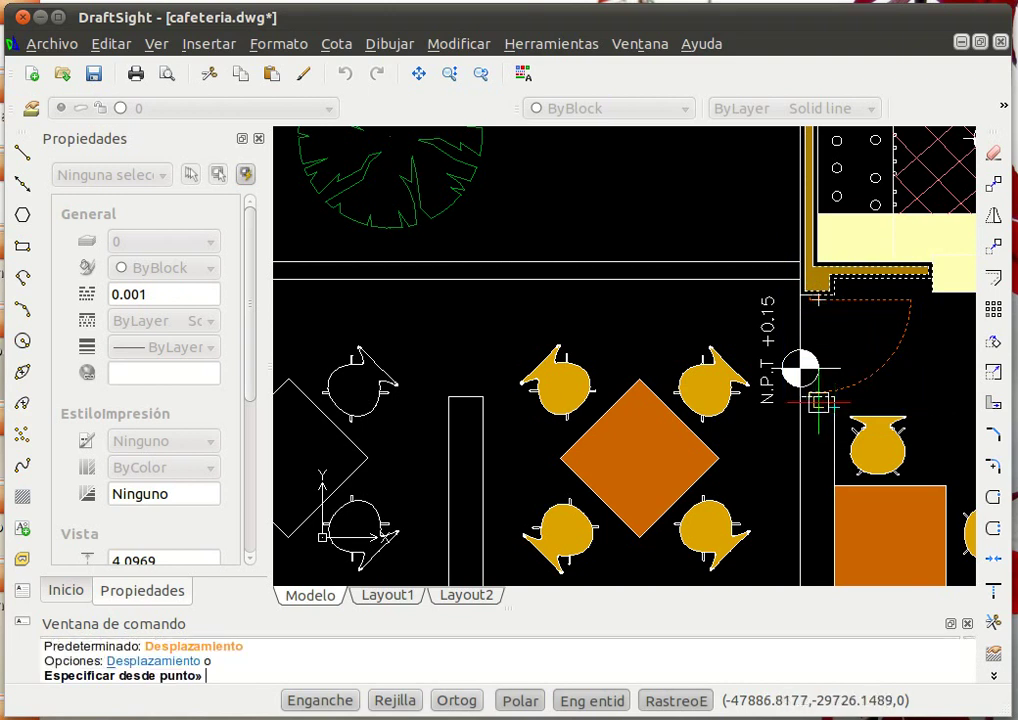
scroll(822, 393, "up", 1)
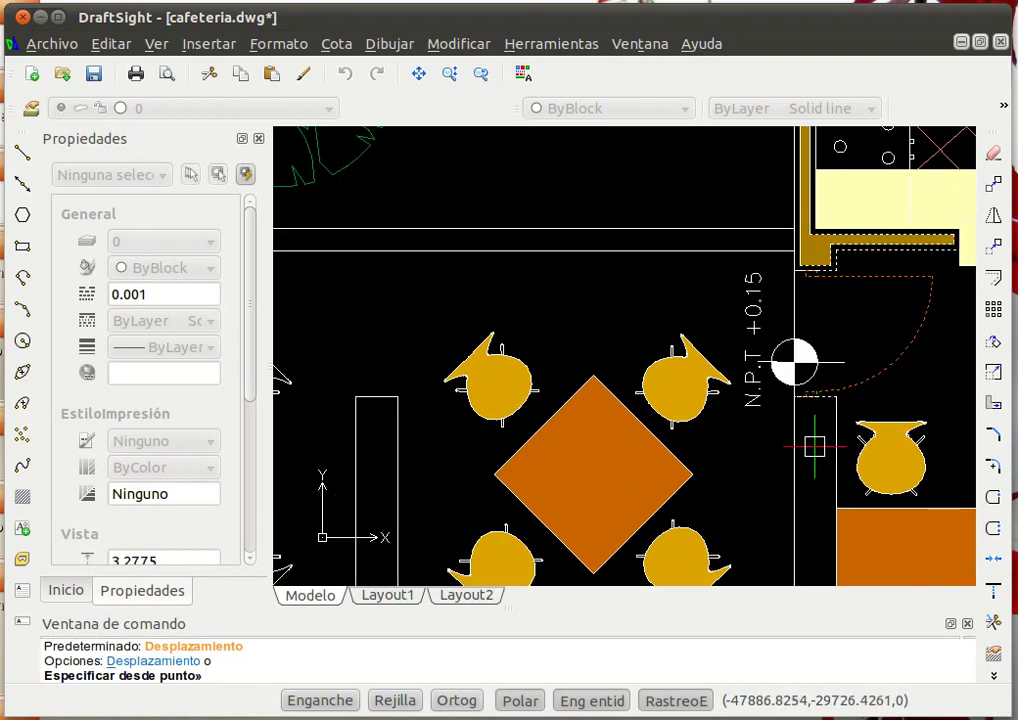
scroll(823, 388, "up", 1)
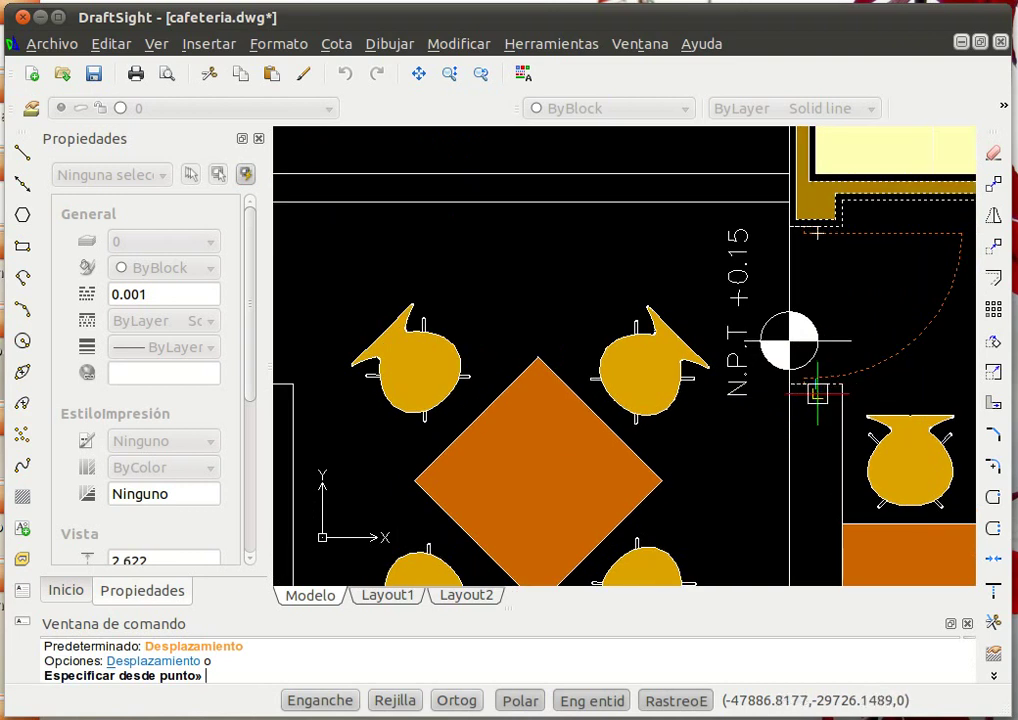
scroll(818, 390, "up", 3)
scroll(808, 378, "up", 1)
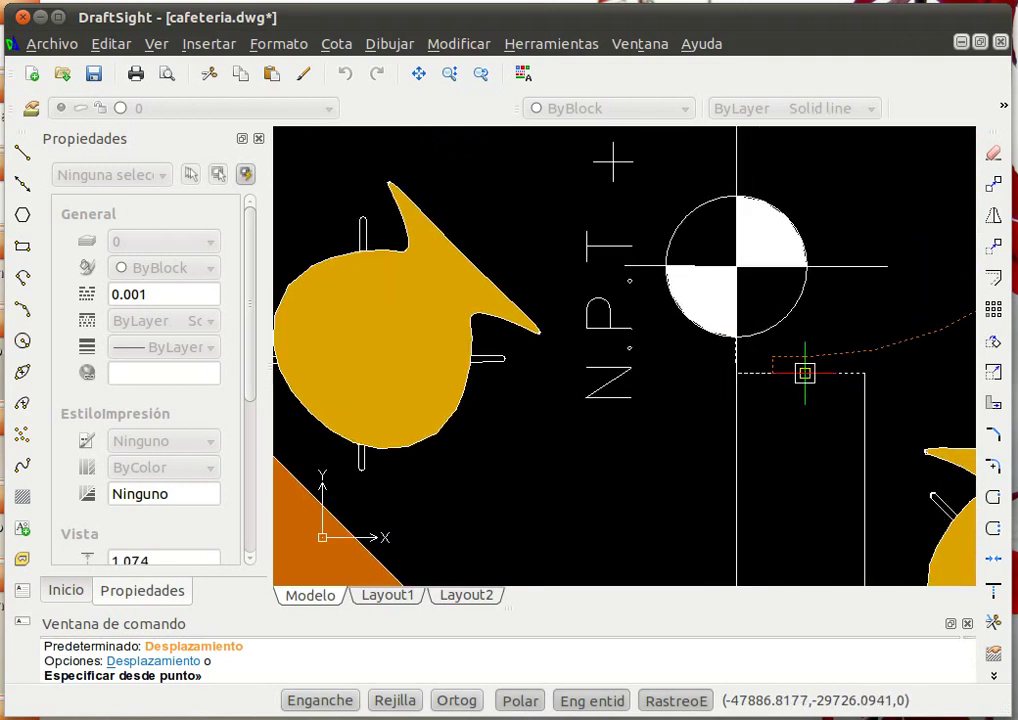
left_click(805, 373)
scroll(803, 372, "down", 5)
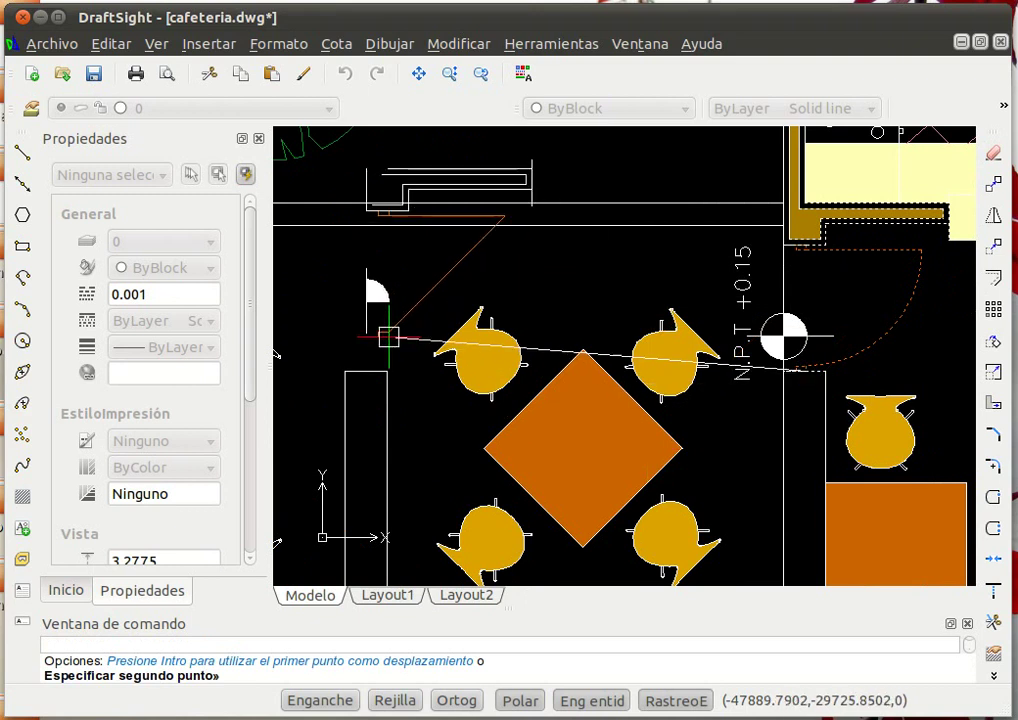
left_click(365, 370)
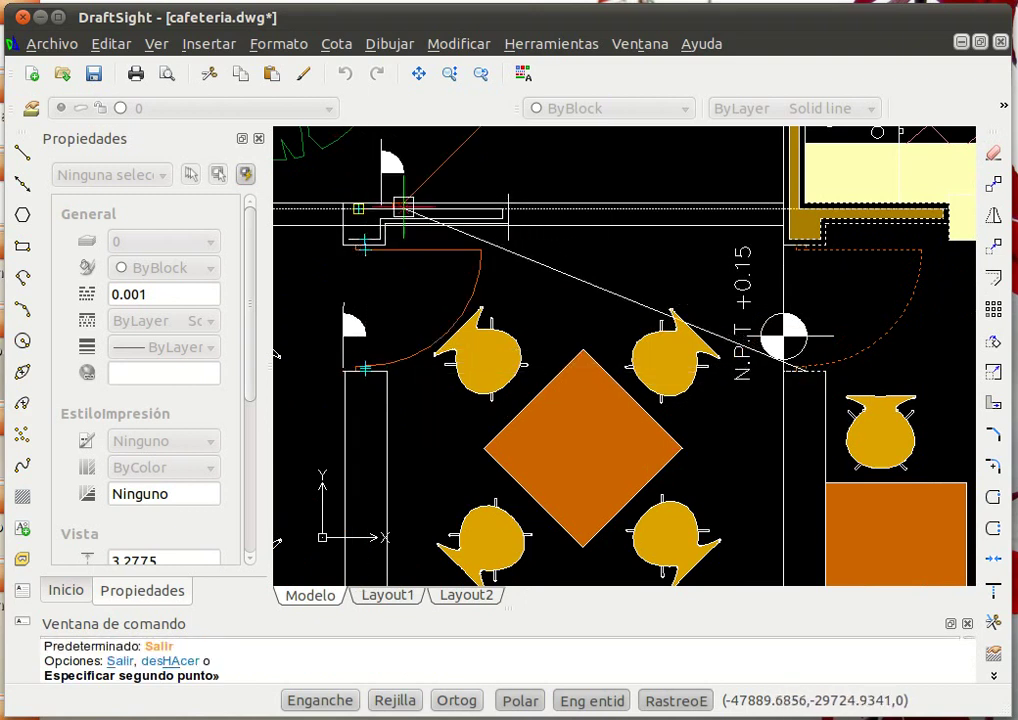
key("Return")
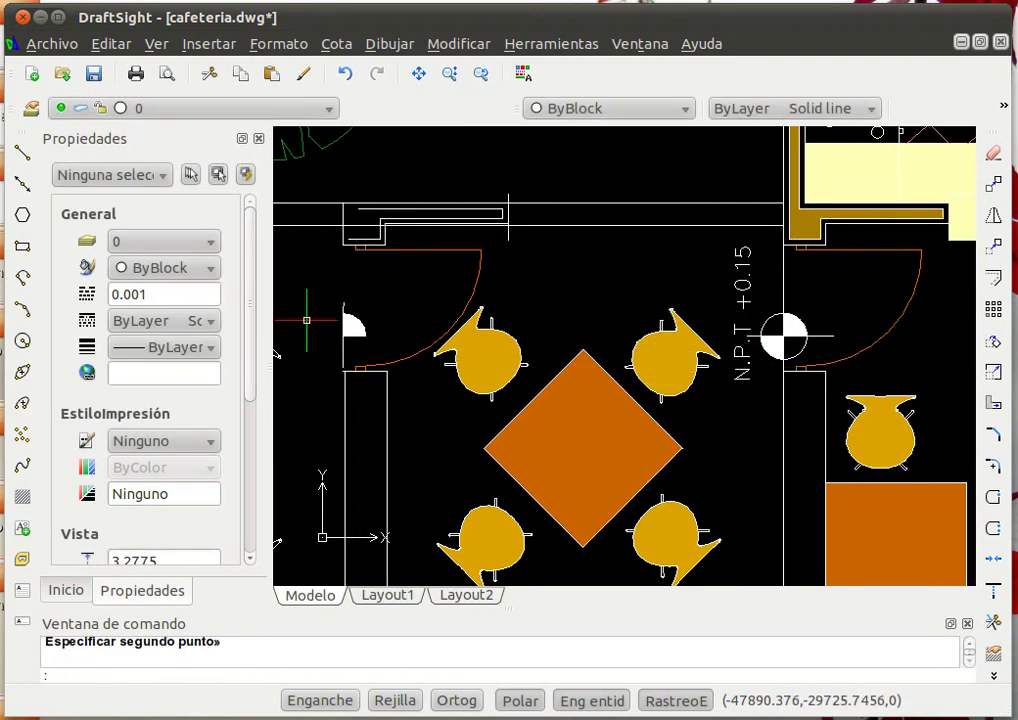
left_click(301, 271)
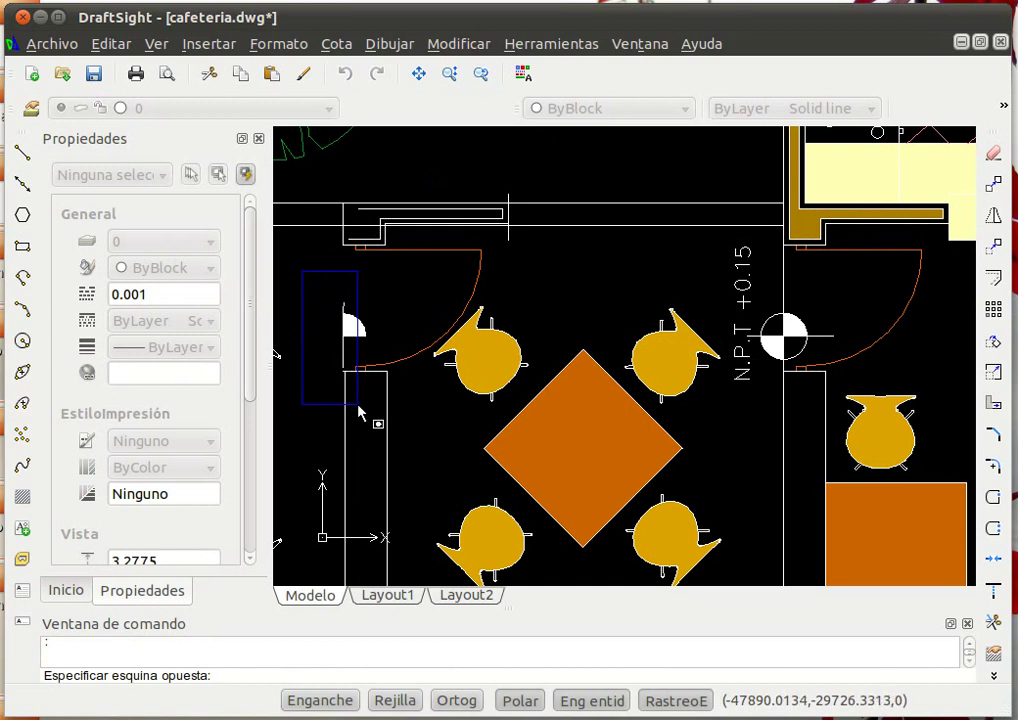
Delete the white door hatch and a stray wall line near the copied door.
left_click(375, 350)
key("Delete")
left_click(352, 291)
left_click(333, 330)
key("Delete")
scroll(299, 155, "up", 2)
scroll(332, 222, "up", 2)
scroll(332, 222, "up", 2)
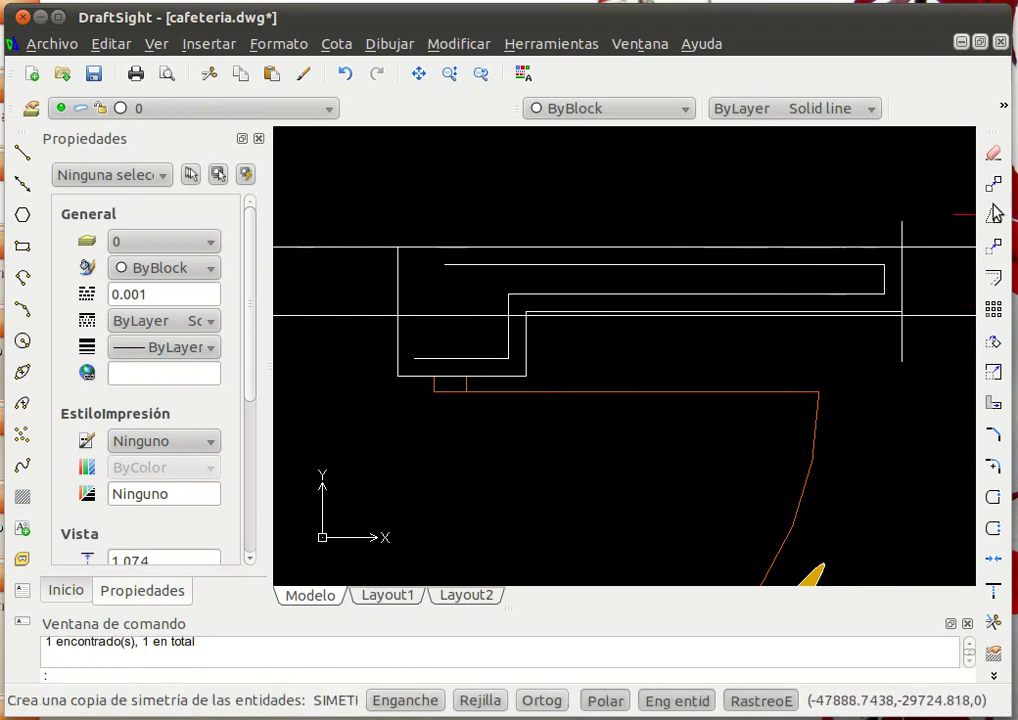
Delete the five leftover doorway lines, the extra horizontal wall line and the short notch line.
left_click(932, 264)
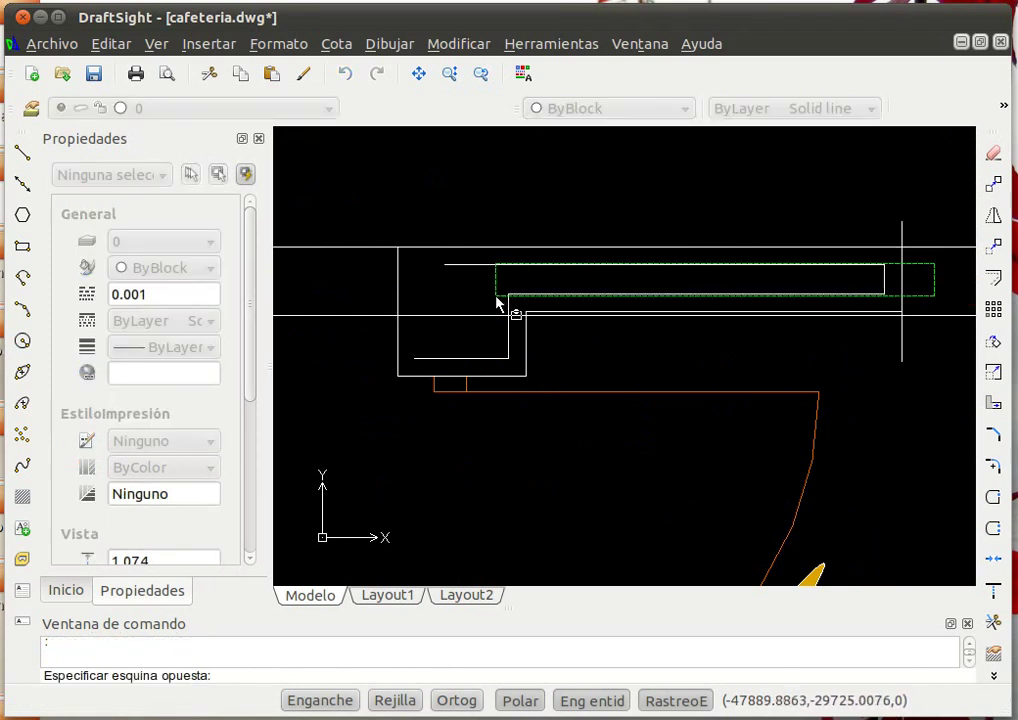
left_click(508, 294)
key("Delete")
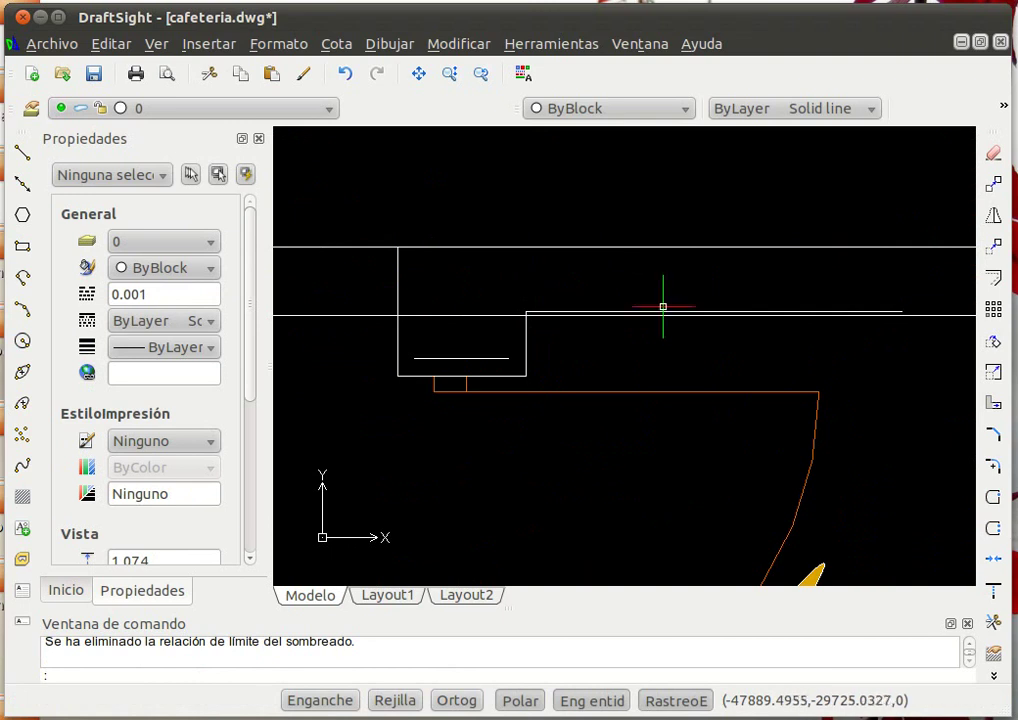
left_click(663, 310)
key("Delete")
left_click(422, 278)
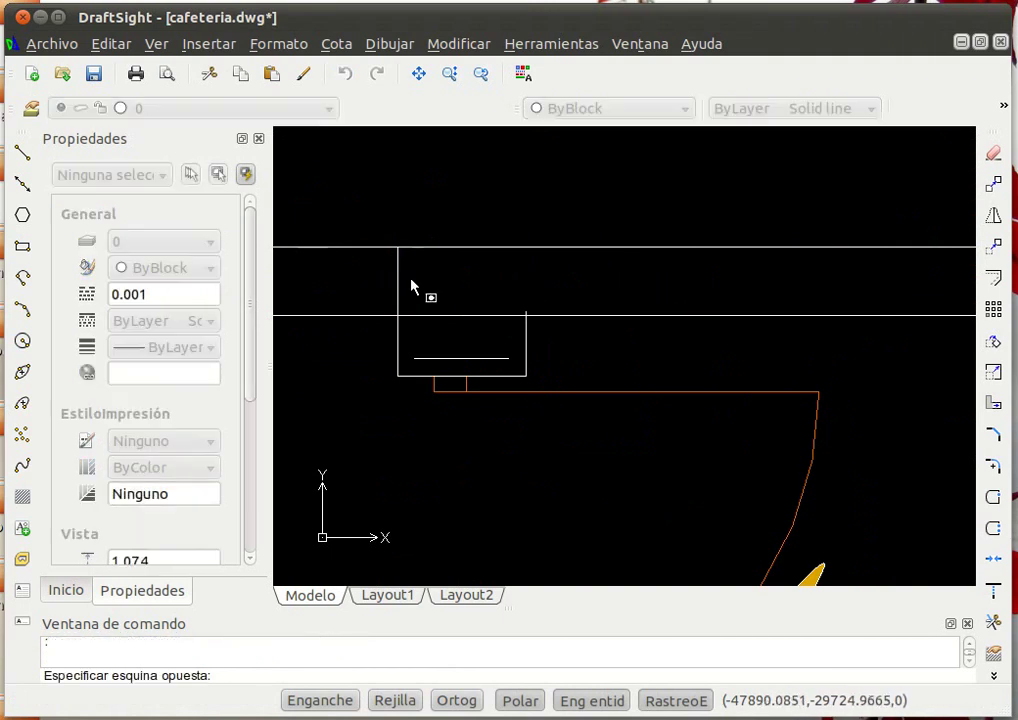
left_click(466, 286)
left_click(481, 358)
key("Delete")
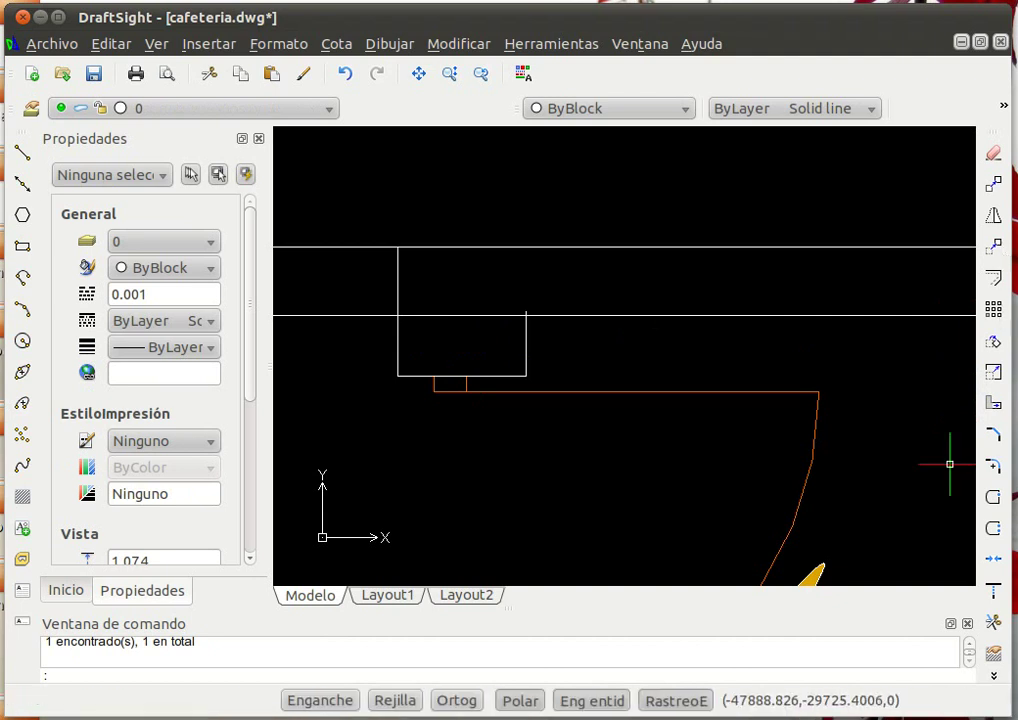
Trim the wall lines against the jamb rectangle so the wall wraps around the doorway notch.
left_click(994, 625)
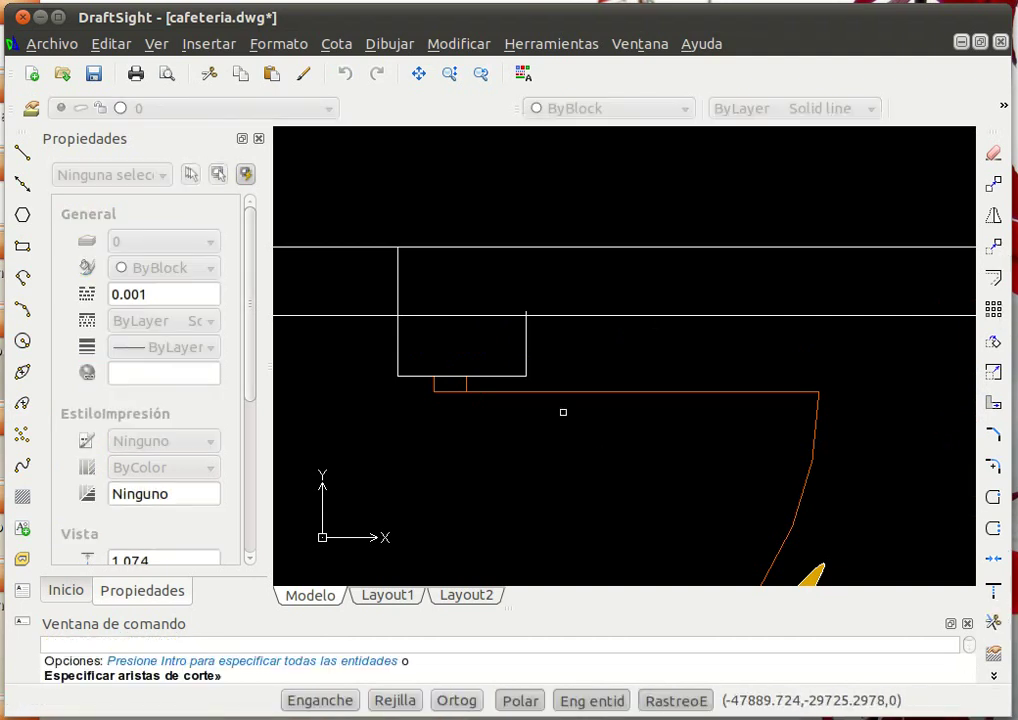
left_click(398, 340)
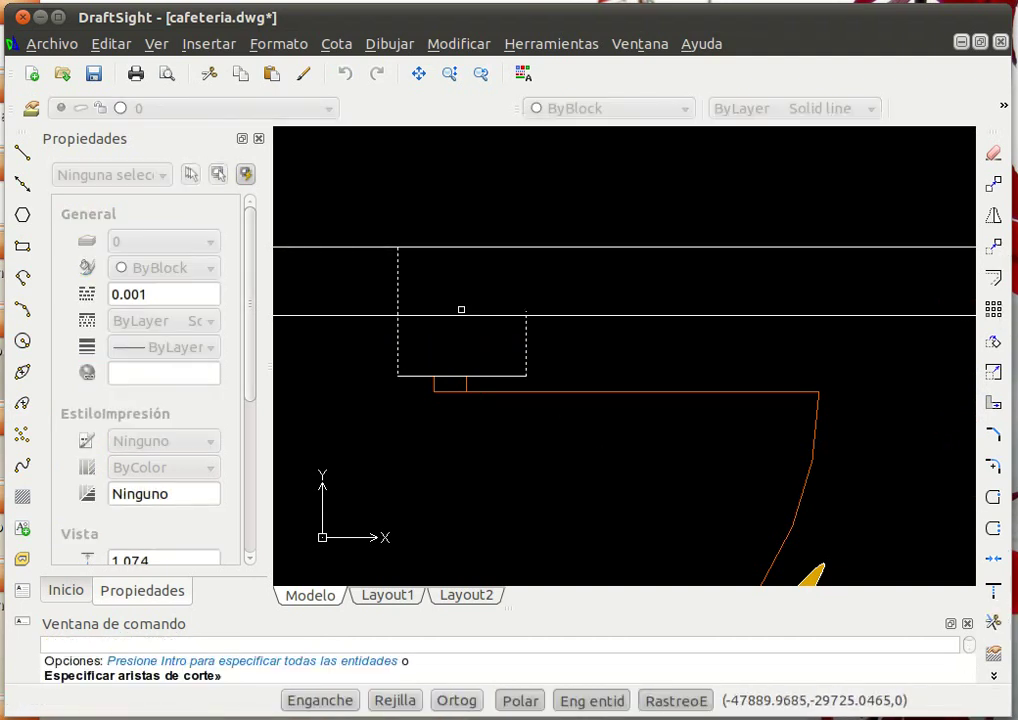
left_click(689, 295)
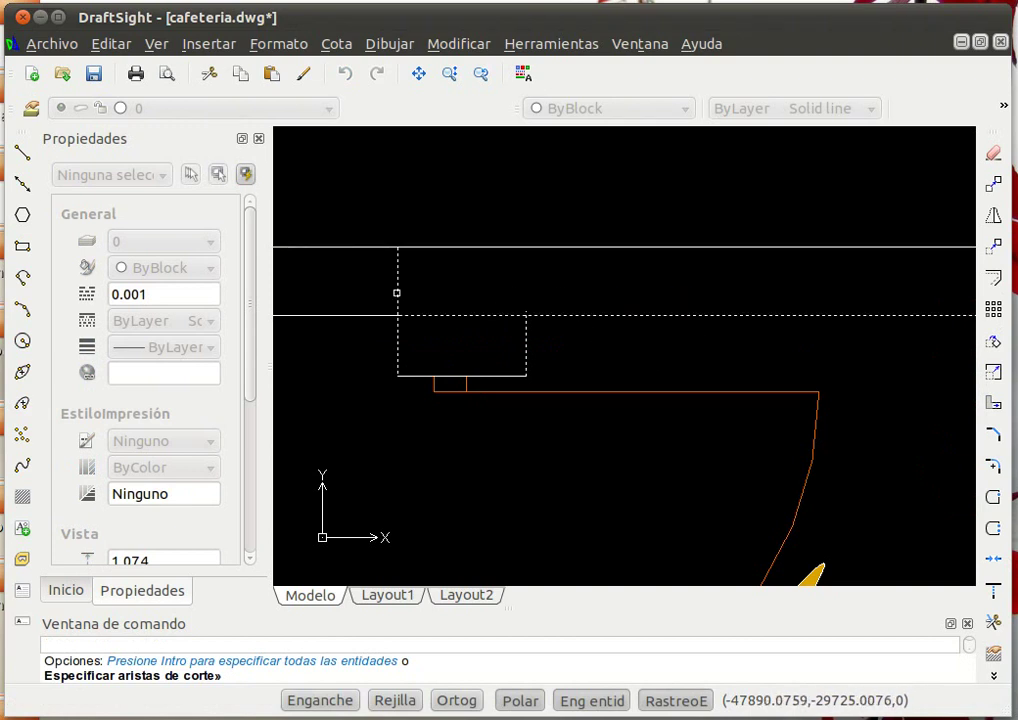
key("Return")
left_click(468, 262)
left_click(291, 289)
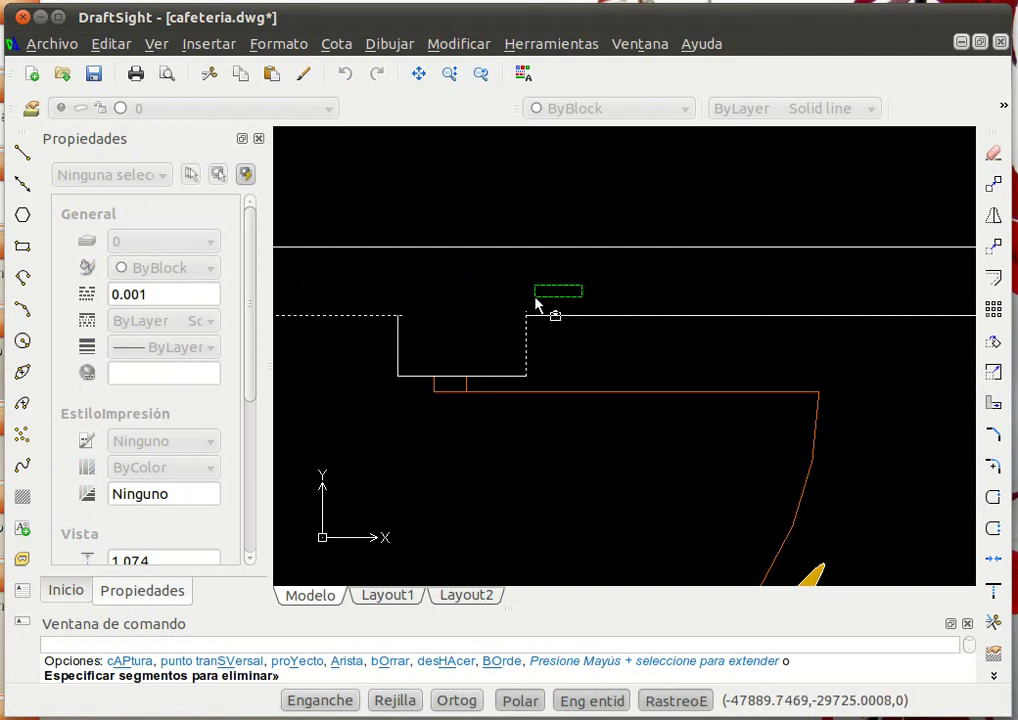
left_click(503, 316)
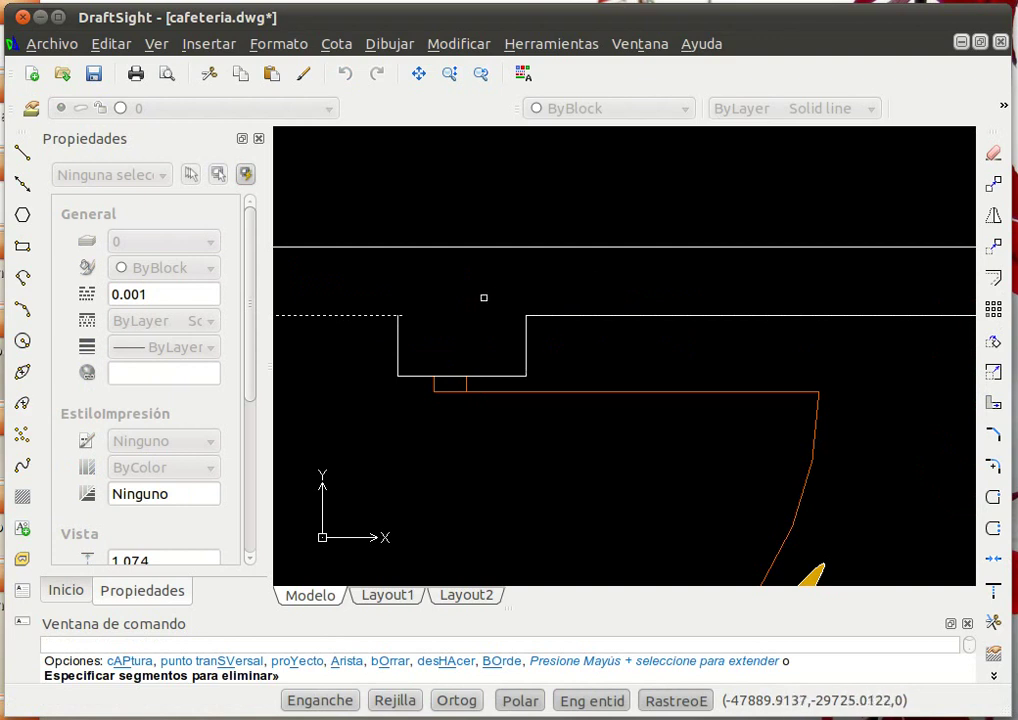
left_click(402, 323)
key("Return")
scroll(435, 336, "down", 1)
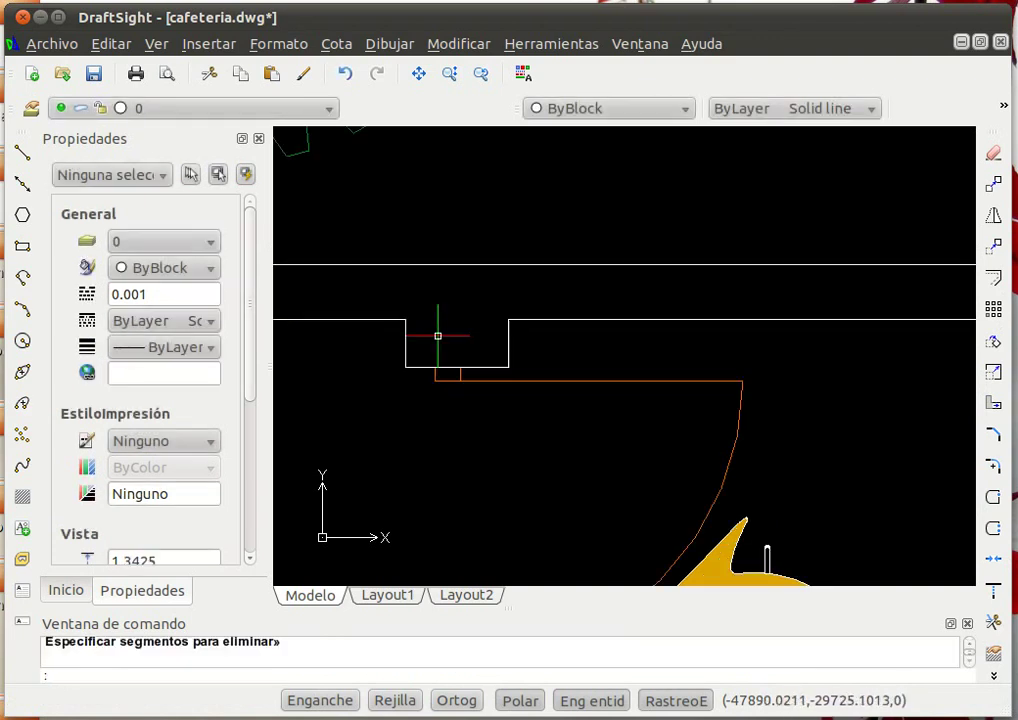
scroll(437, 336, "down", 1)
scroll(432, 341, "down", 1)
scroll(438, 334, "down", 1)
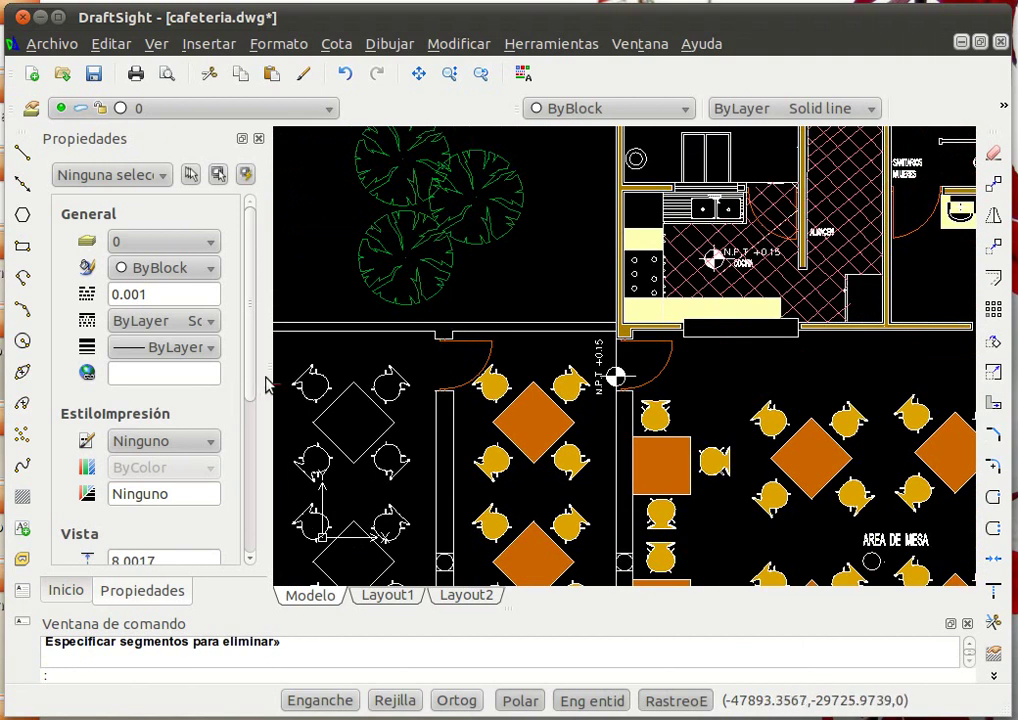
scroll(300, 380, "up", 1)
scroll(330, 370, "up", 1)
scroll(600, 392, "up", 1)
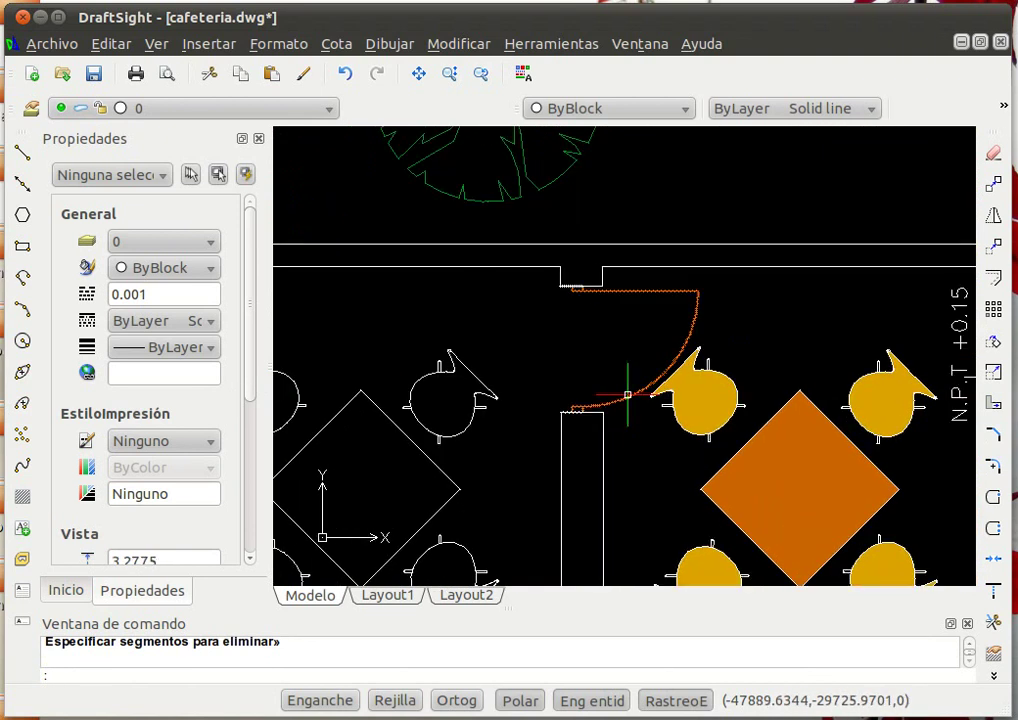
scroll(627, 395, "up", 1)
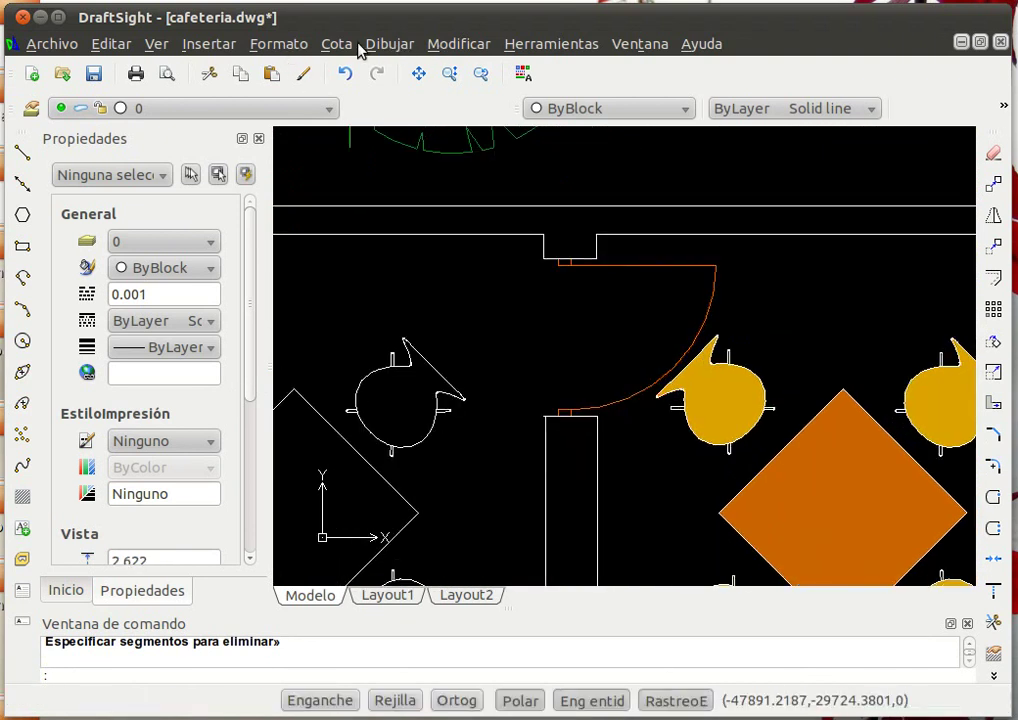
left_click(368, 46)
Add a 0.9 linear dimension between the two door jambs, placed beside the door.
left_click(357, 92)
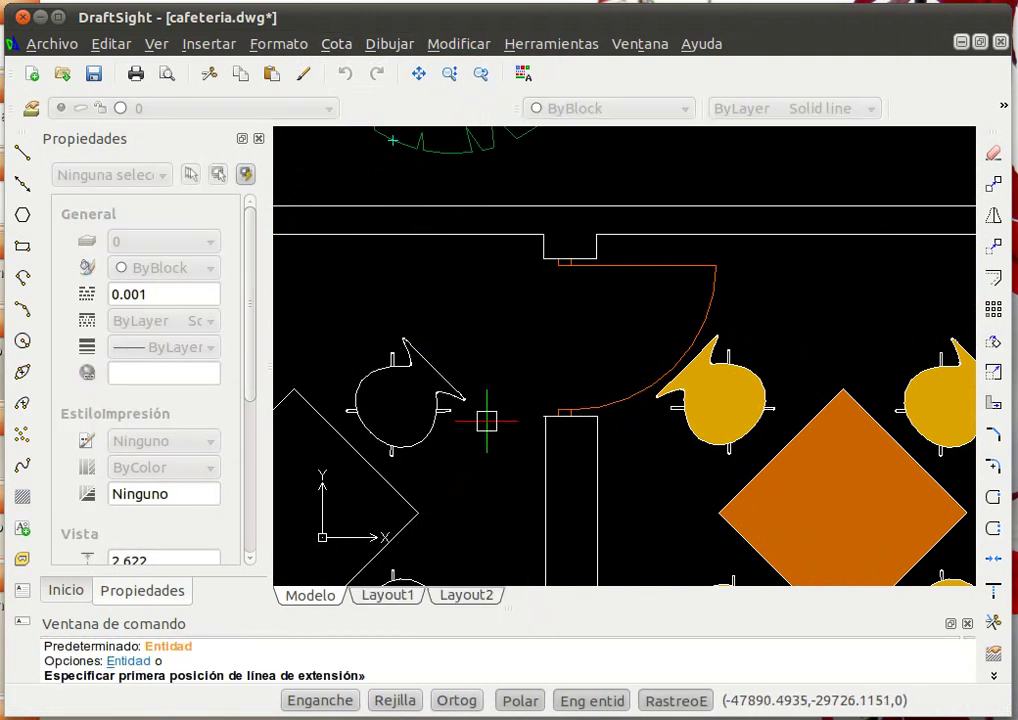
scroll(548, 420, "up", 2)
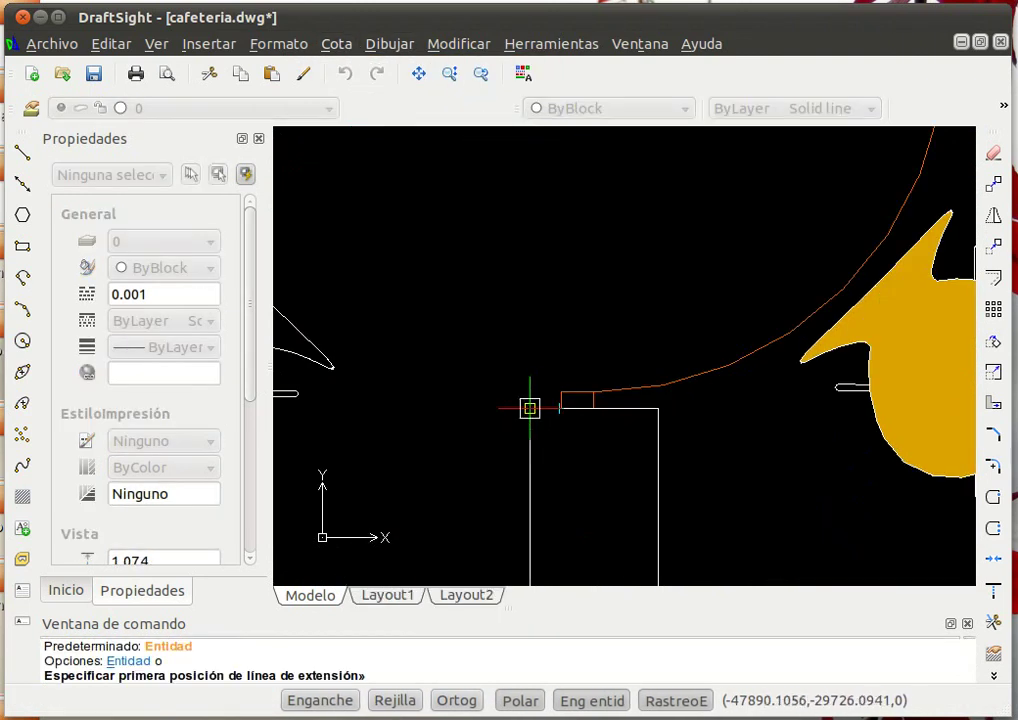
left_click(530, 408)
scroll(530, 406, "down", 2)
scroll(538, 208, "up", 2)
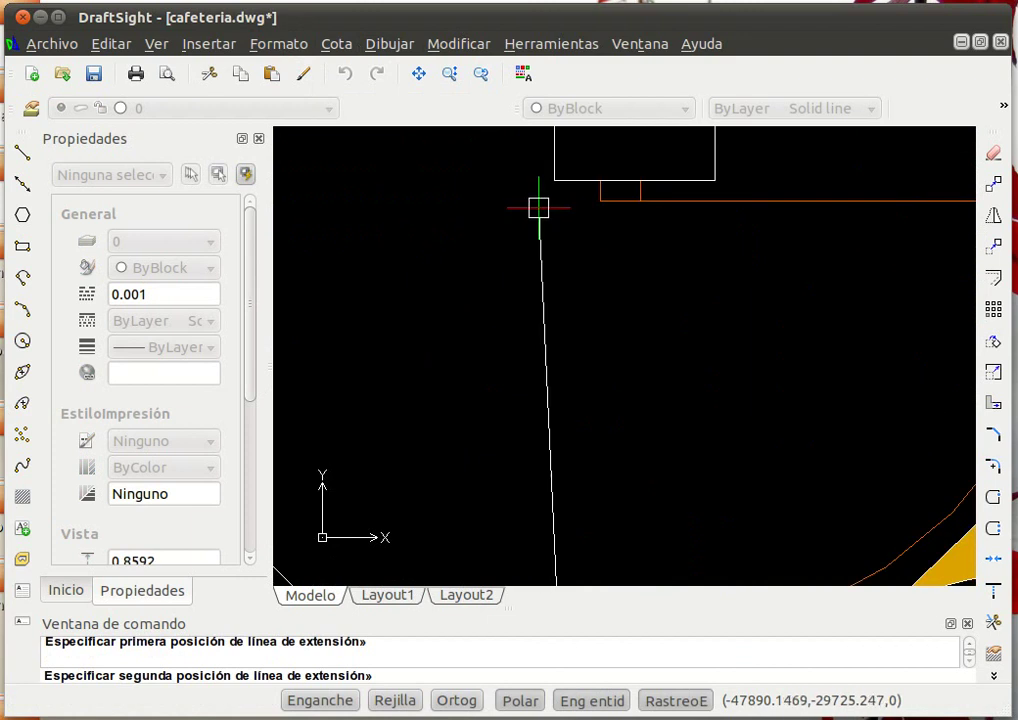
left_click(552, 177)
scroll(527, 248, "down", 2)
scroll(488, 268, "down", 2)
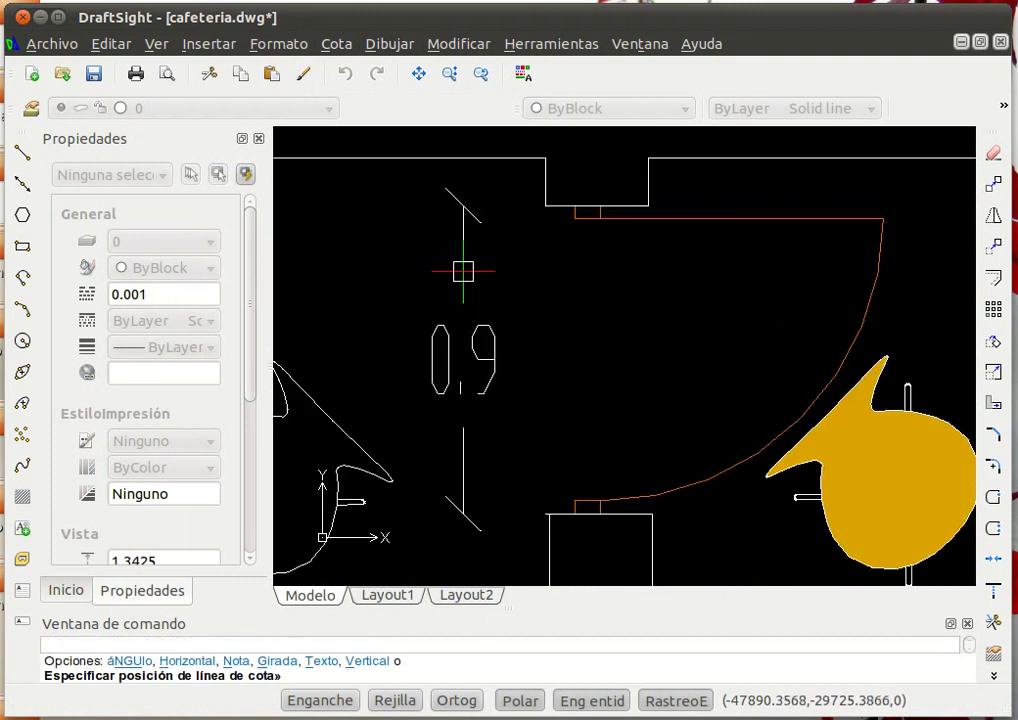
left_click(463, 272)
scroll(541, 282, "down", 1)
scroll(543, 281, "down", 1)
scroll(543, 281, "down", 1)
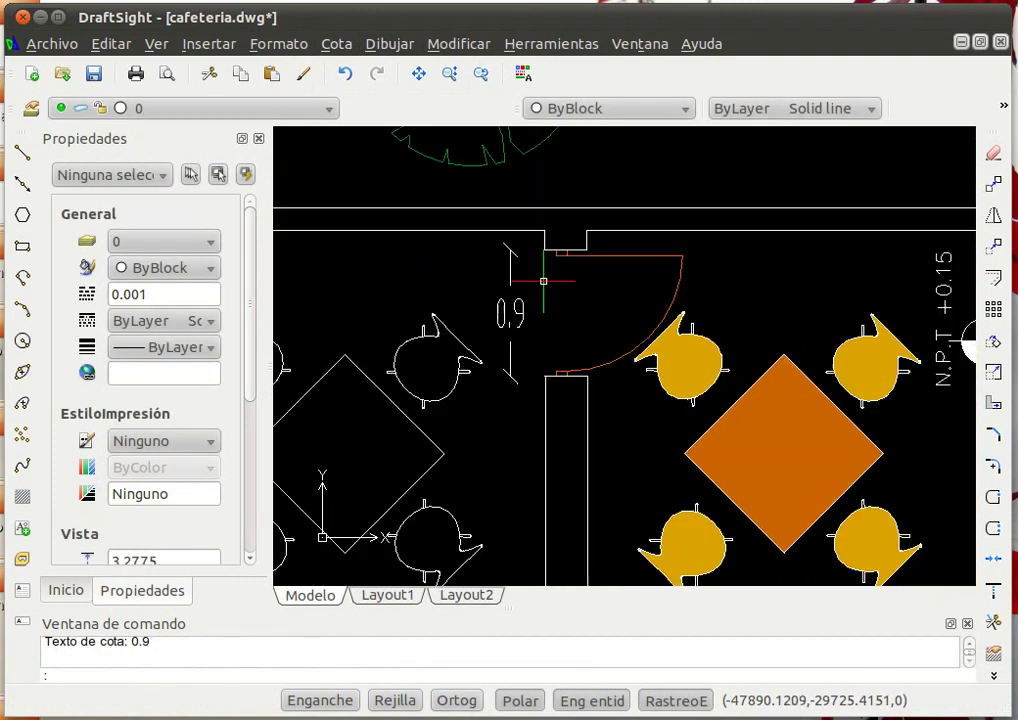
scroll(543, 281, "down", 4)
scroll(536, 277, "down", 1)
scroll(343, 263, "up", 1)
scroll(424, 279, "up", 1)
scroll(424, 279, "down", 3)
scroll(420, 285, "down", 1)
scroll(422, 300, "up", 3)
Delete the level symbol and its N.P.T +0.15 label from the copied area's bottom wall.
scroll(500, 320, "up", 2)
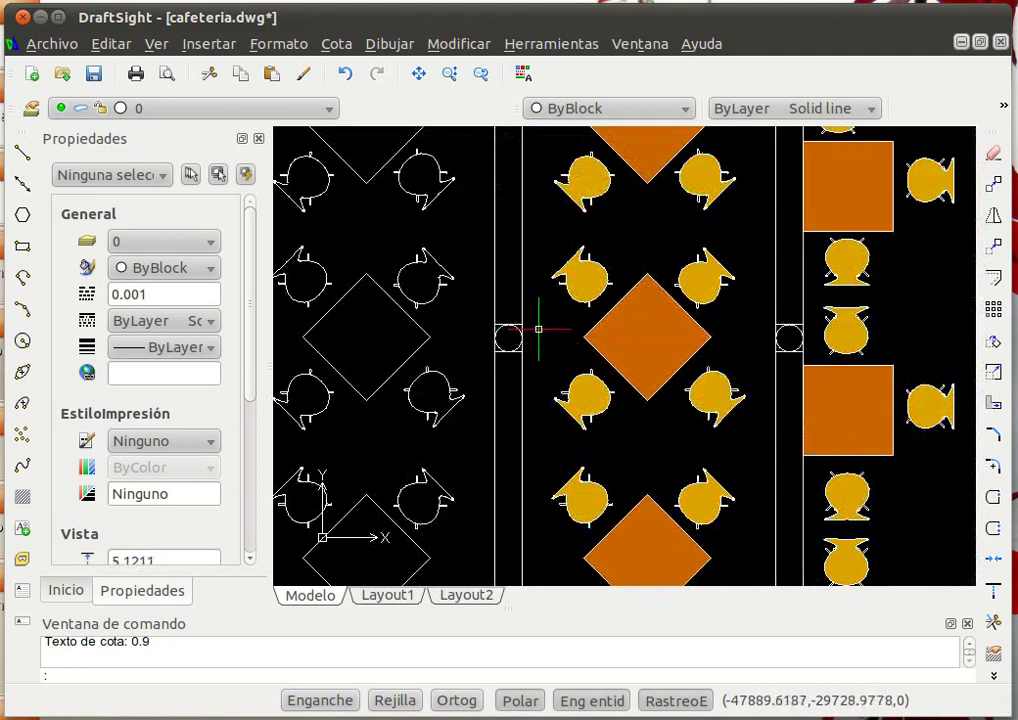
scroll(544, 301, "down", 2)
scroll(520, 400, "down", 2)
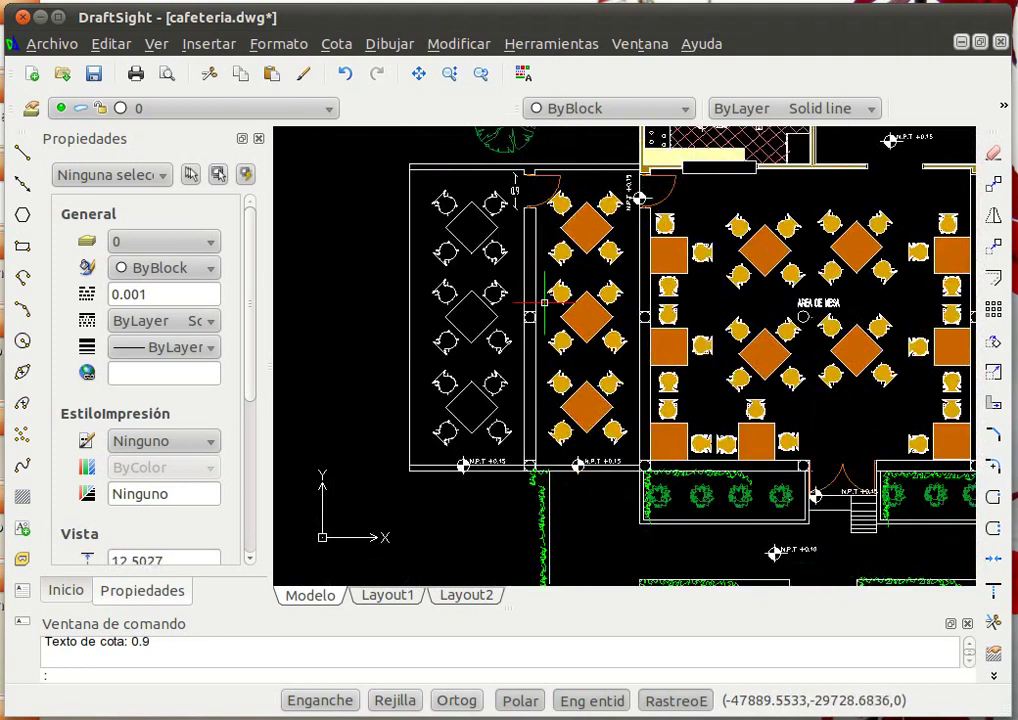
scroll(498, 536, "up", 1)
scroll(481, 491, "up", 3)
left_click(432, 402)
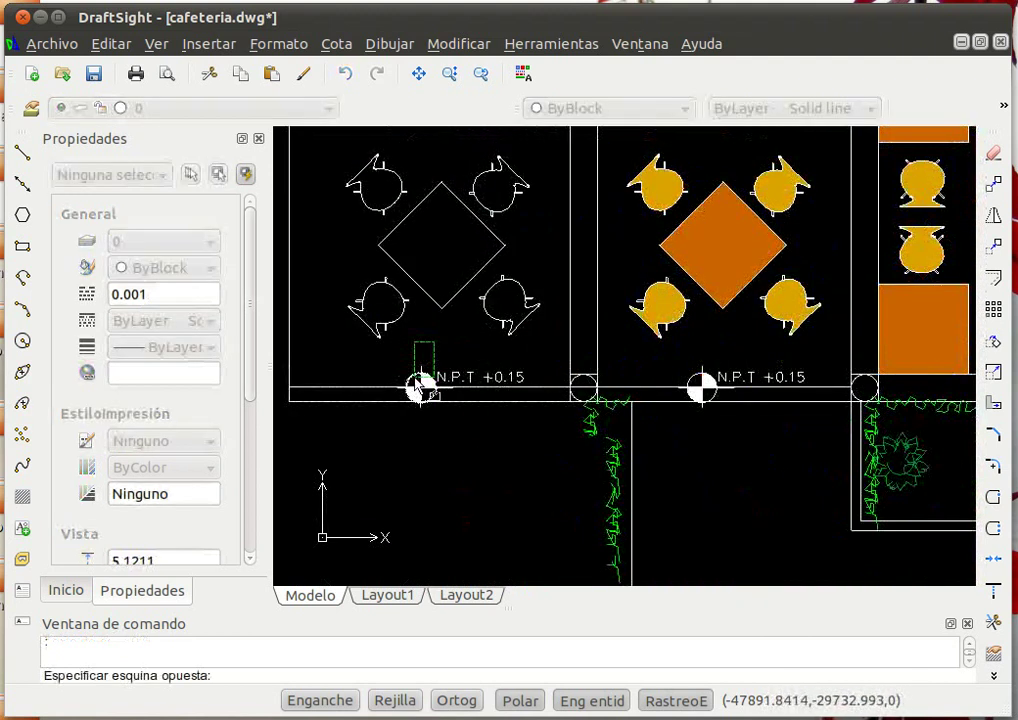
left_click(400, 374)
left_click(410, 357)
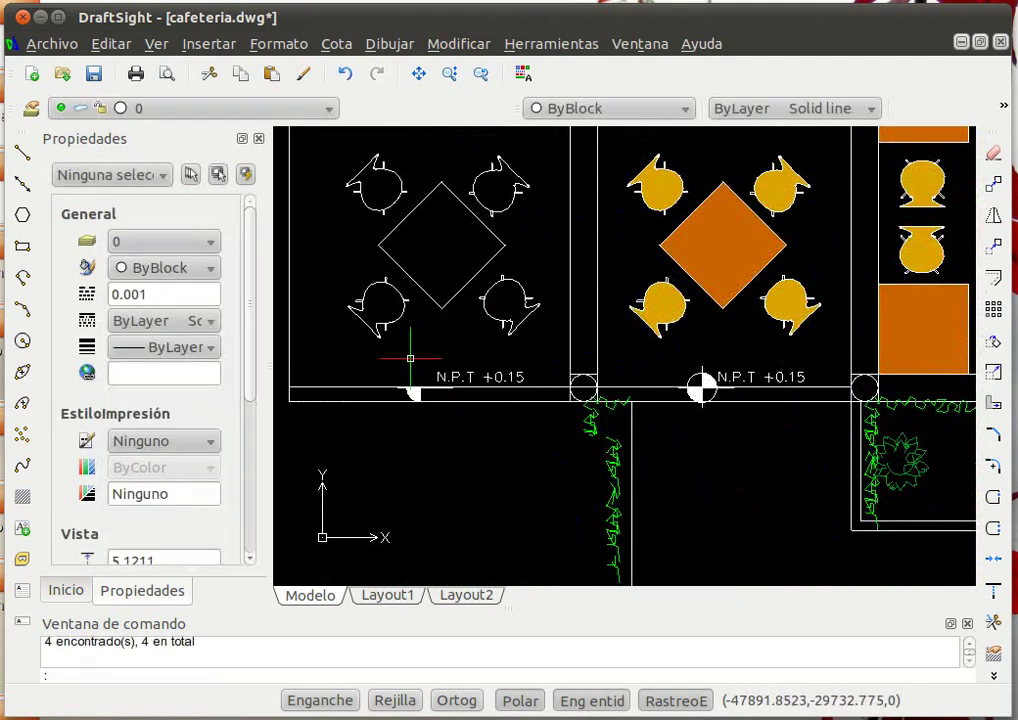
scroll(426, 365, "up", 1)
left_click(348, 354)
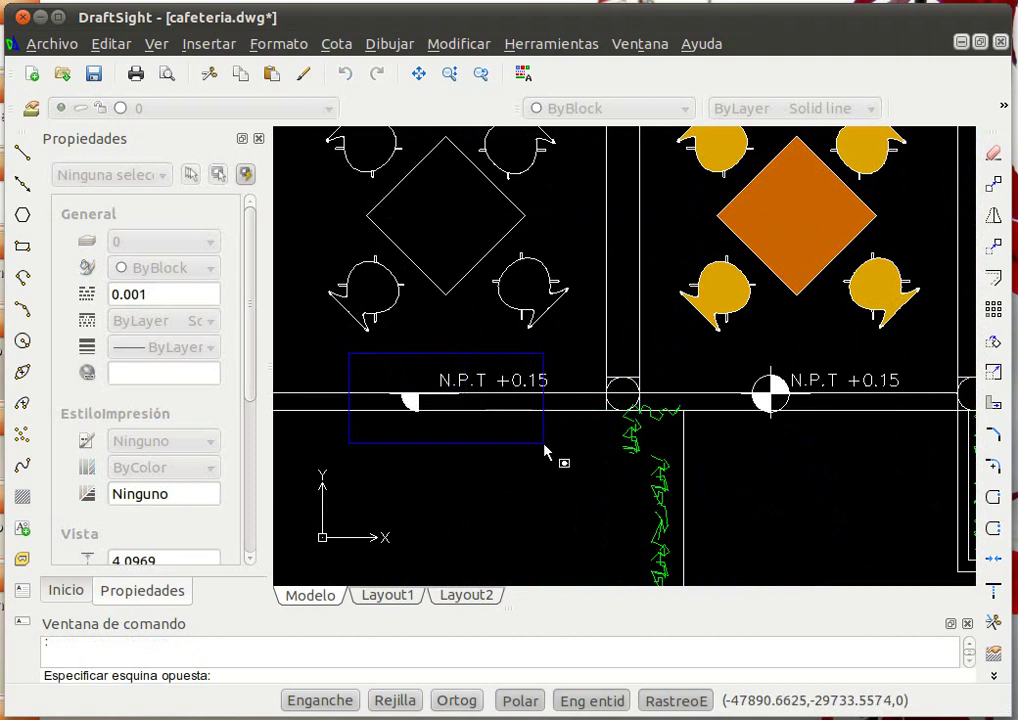
left_click(544, 444)
key("Escape")
left_click(427, 357)
left_click(579, 418)
key("Delete")
scroll(516, 306, "down", 3)
scroll(504, 295, "up", 2)
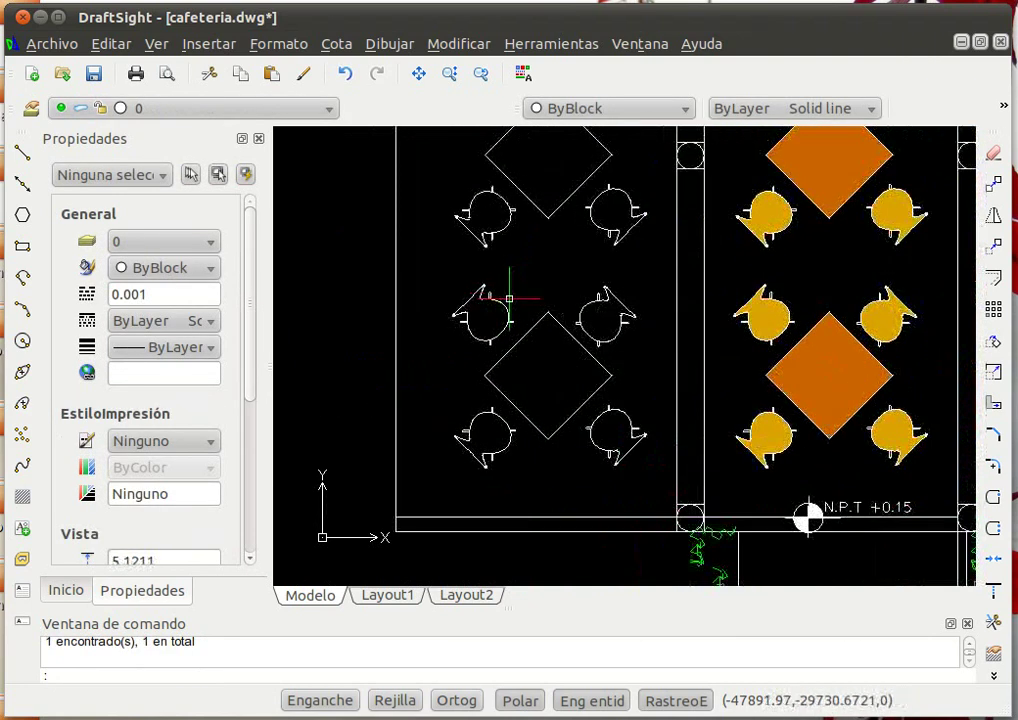
scroll(620, 368, "up", 2)
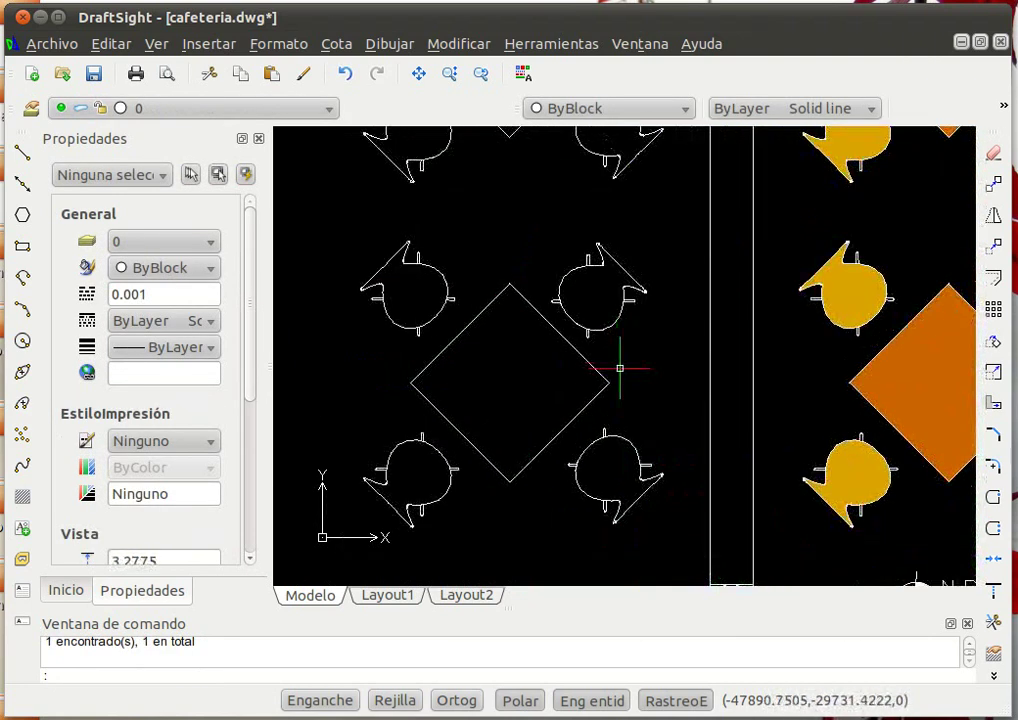
Rotate the diamond table and its four chairs 90 degrees about the table centre.
left_click(994, 347)
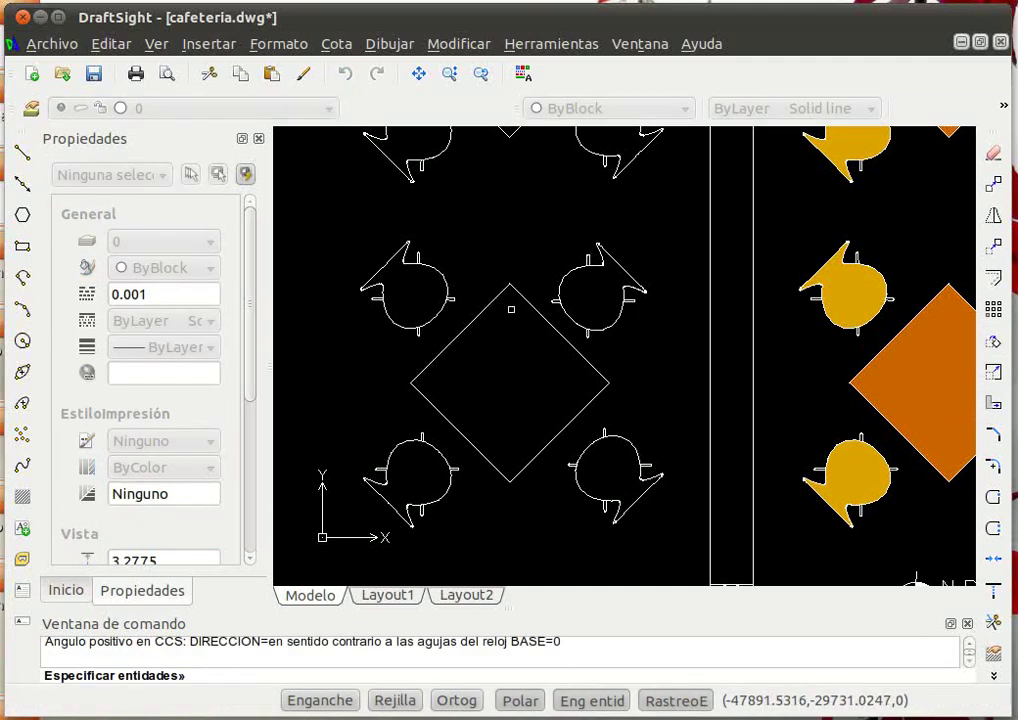
left_click(304, 200)
left_click(681, 548)
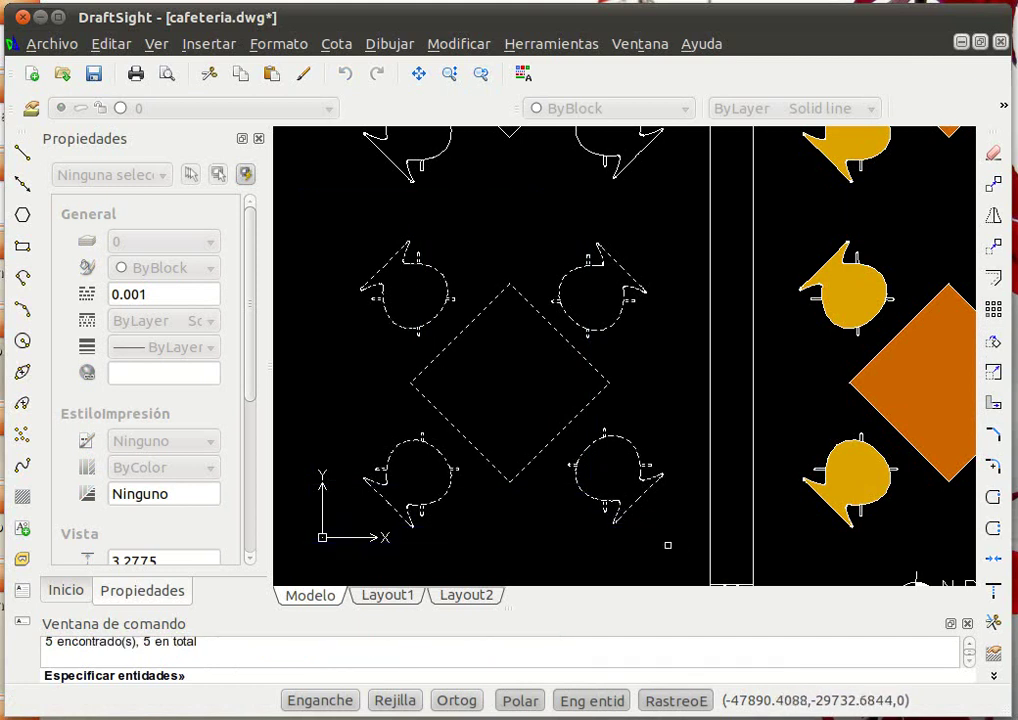
key("Return")
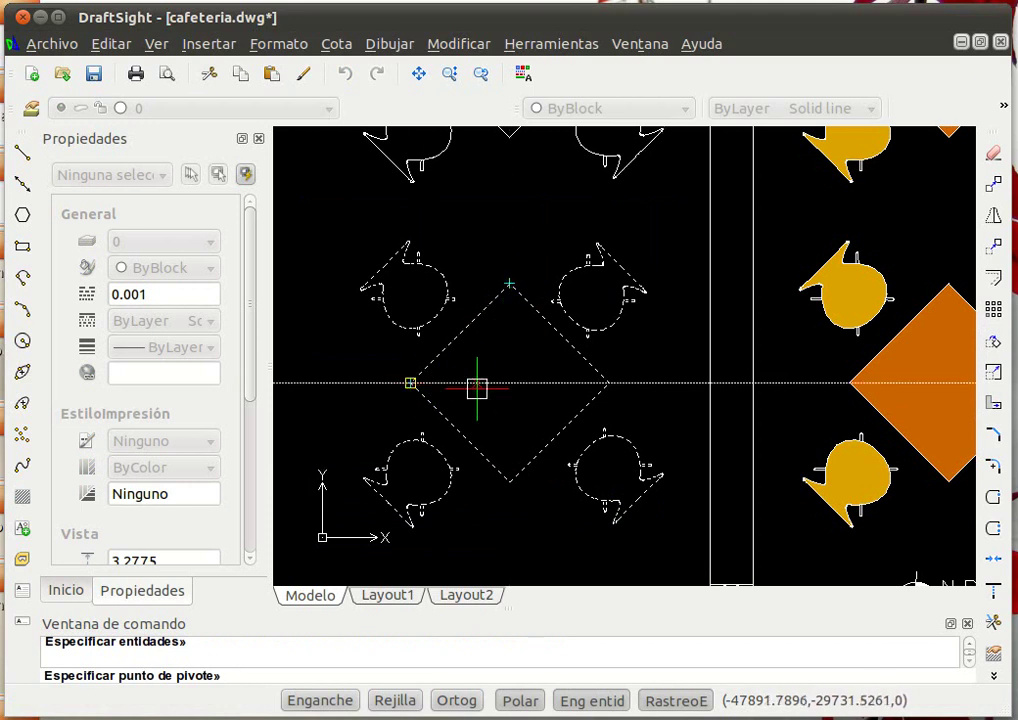
left_click(510, 383)
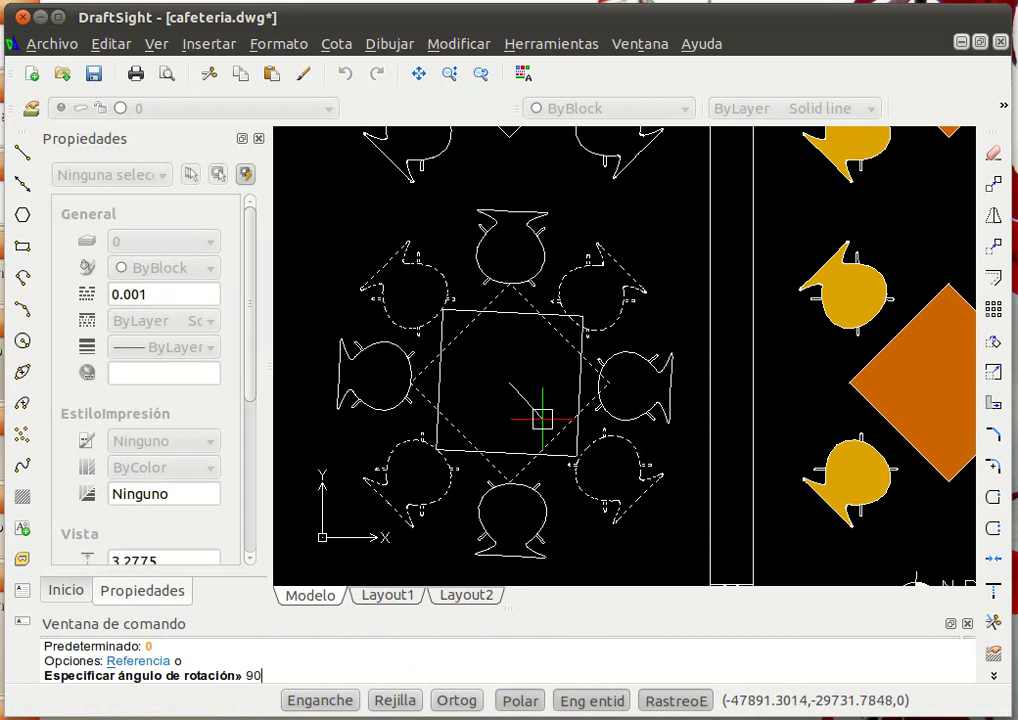
key("Return")
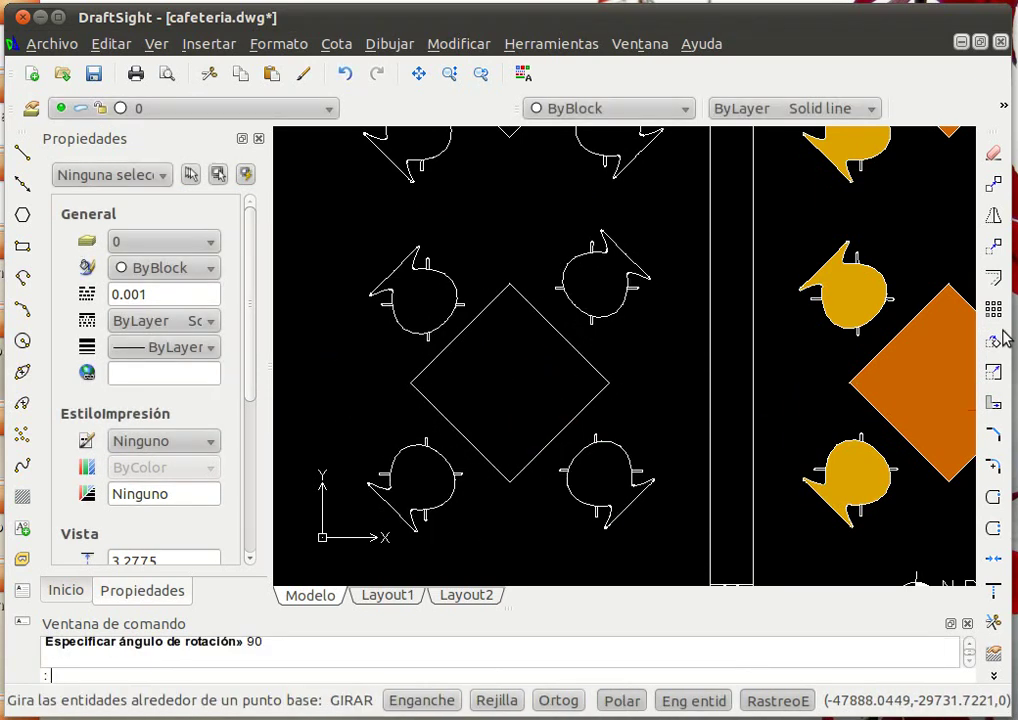
Rotate the table group a further 45 degrees about its centre so it sits square.
left_click(993, 342)
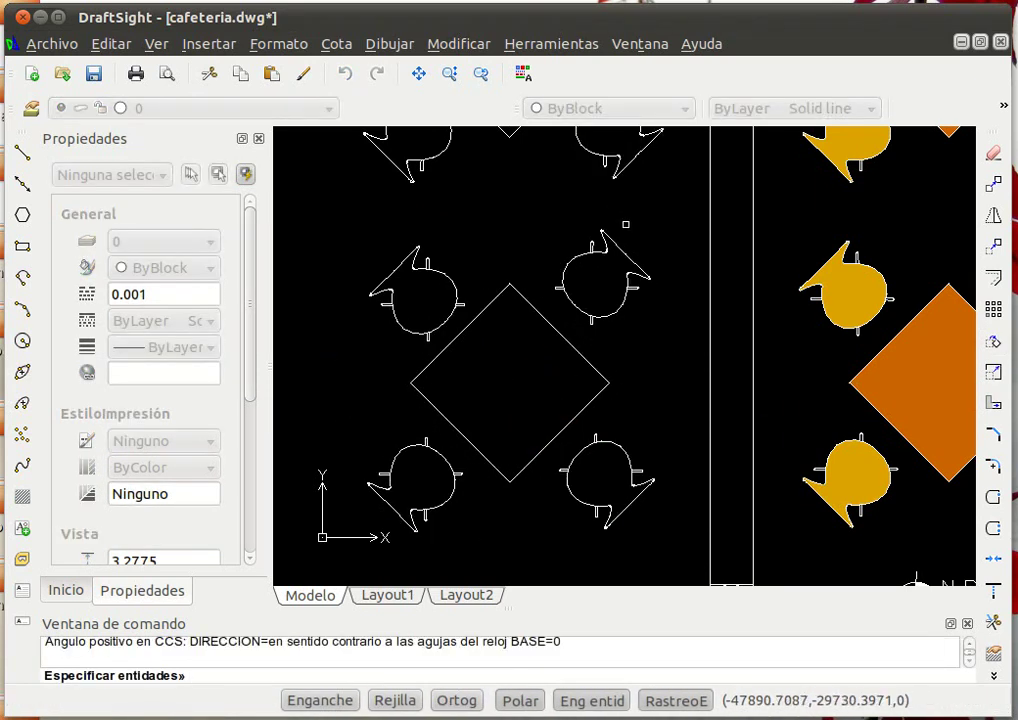
left_click(657, 225)
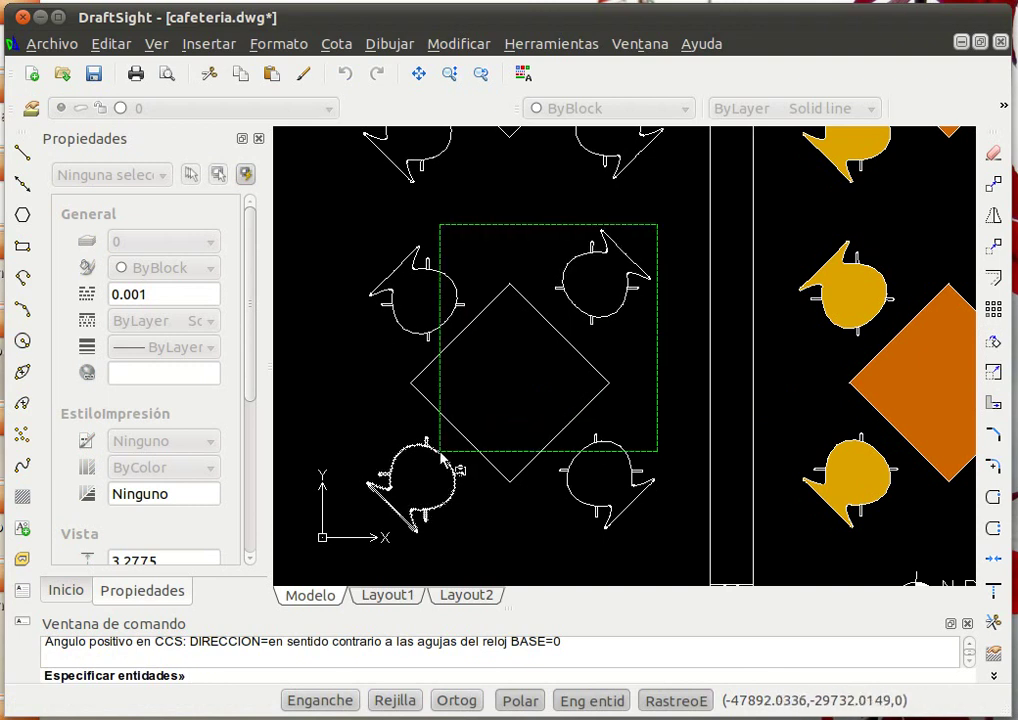
left_click(386, 494)
key("Return")
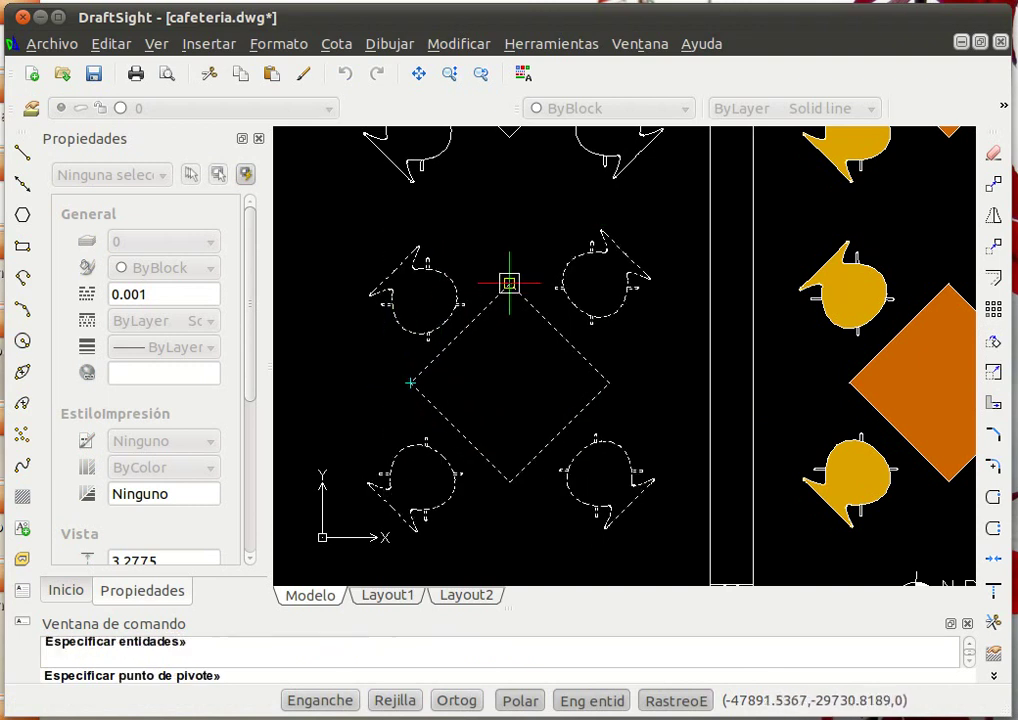
left_click(510, 382)
type("45")
key("Return")
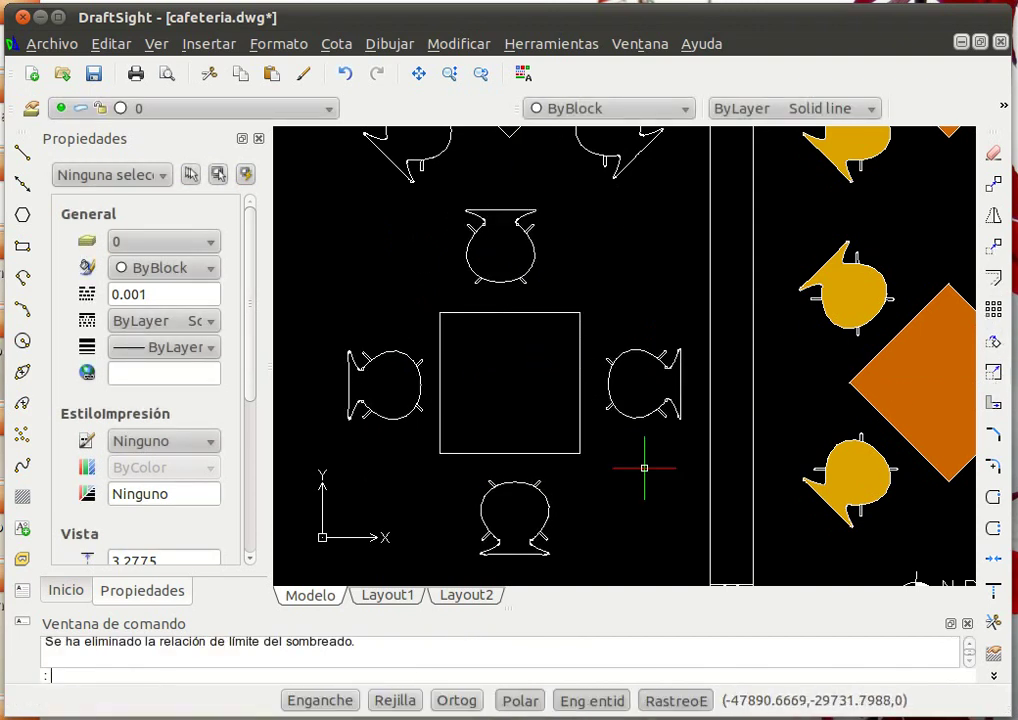
Add an aligned dimension reading 1 along the square table's left side.
left_click(336, 44)
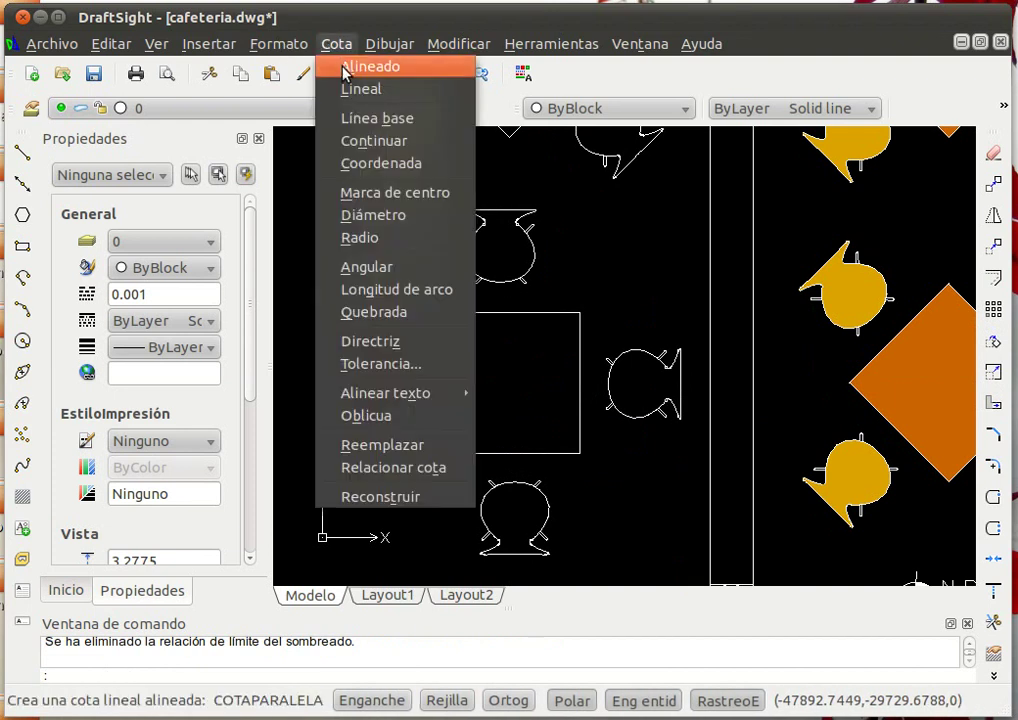
left_click(360, 89)
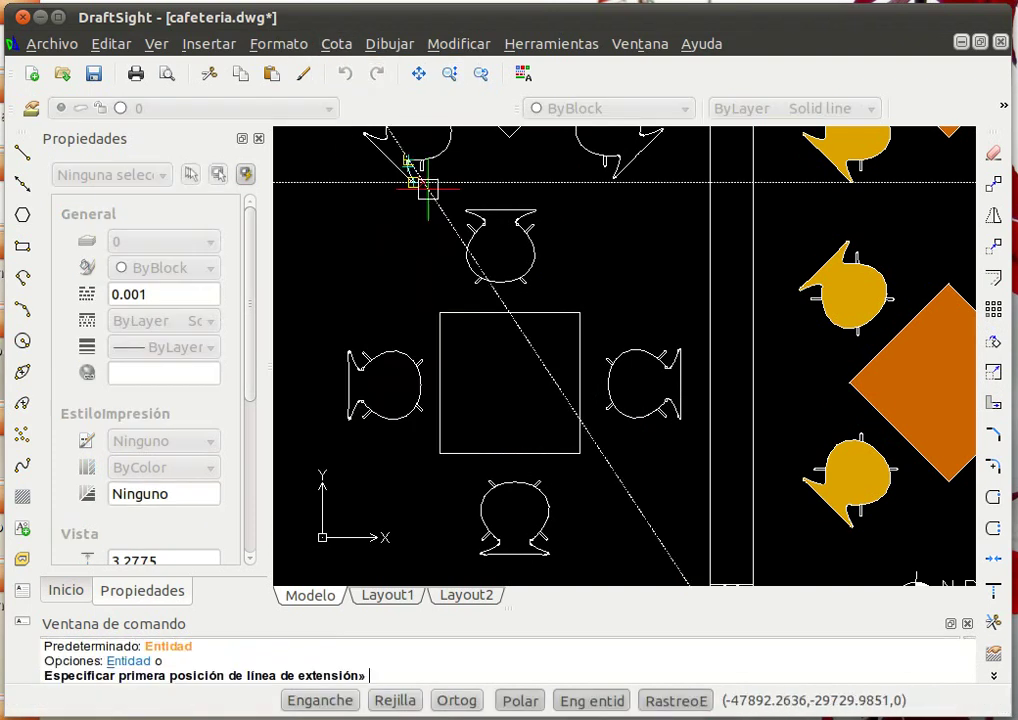
left_click(440, 313)
left_click(440, 453)
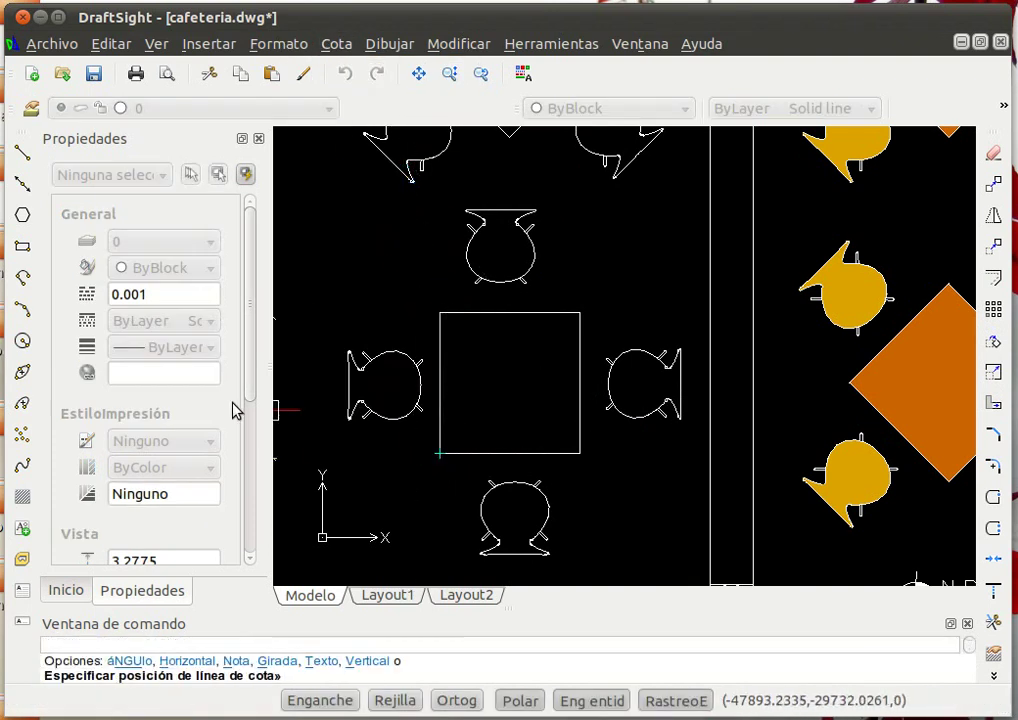
left_click(310, 404)
Attempt a radius dimension by picking the table outline.
left_click(326, 46)
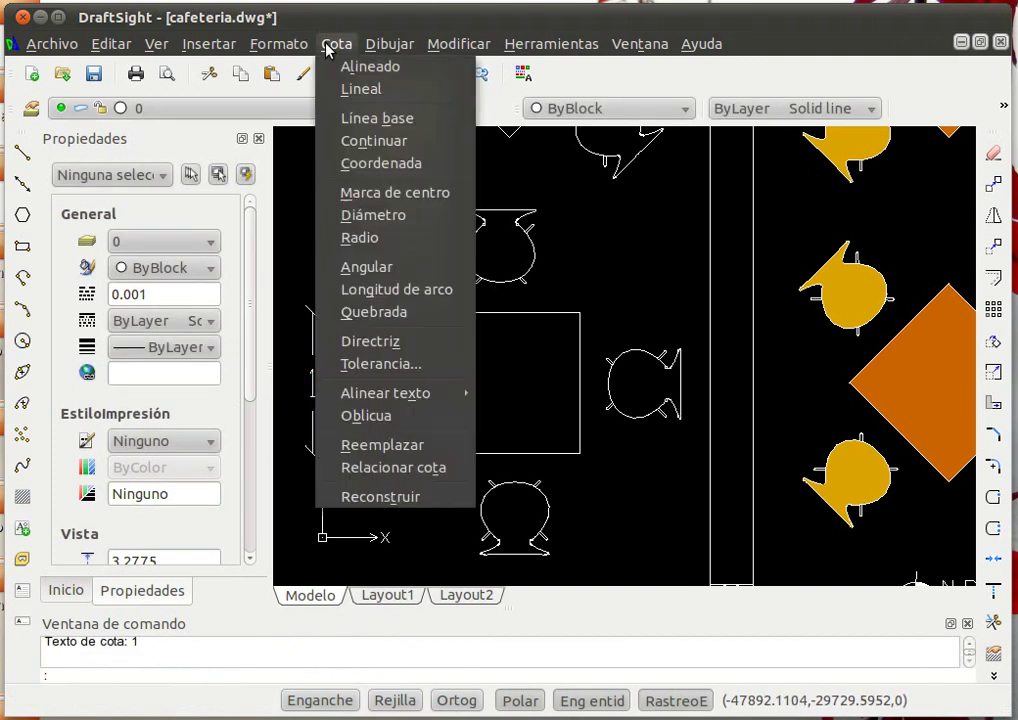
left_click(359, 237)
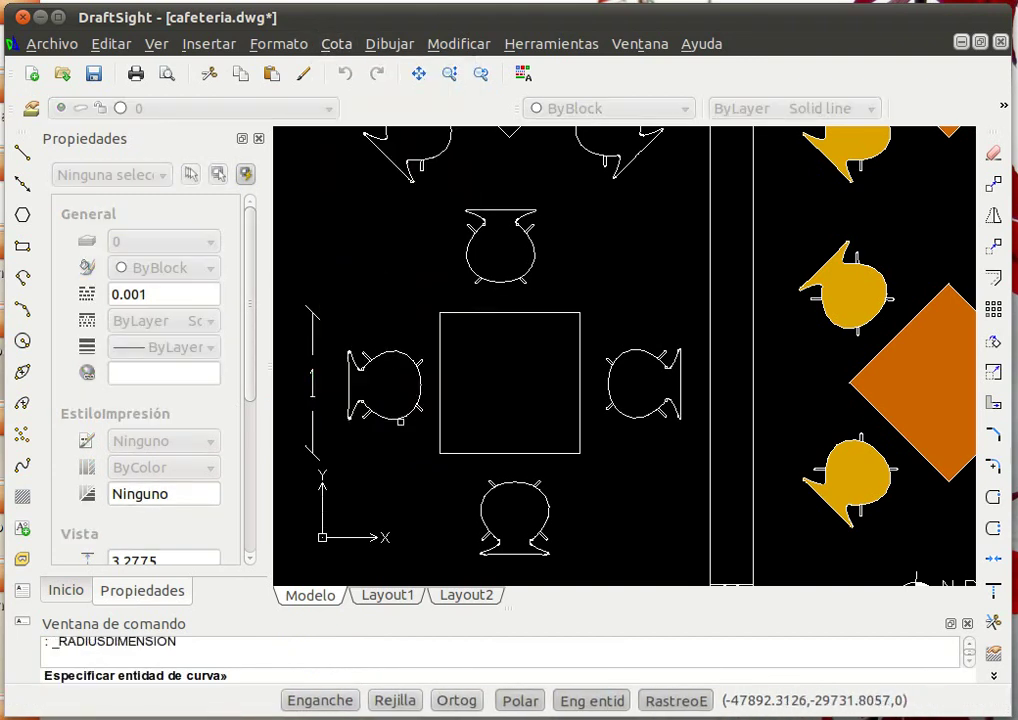
left_click(400, 422)
scroll(454, 362, "down", 3)
scroll(454, 364, "up", 3)
key("Escape")
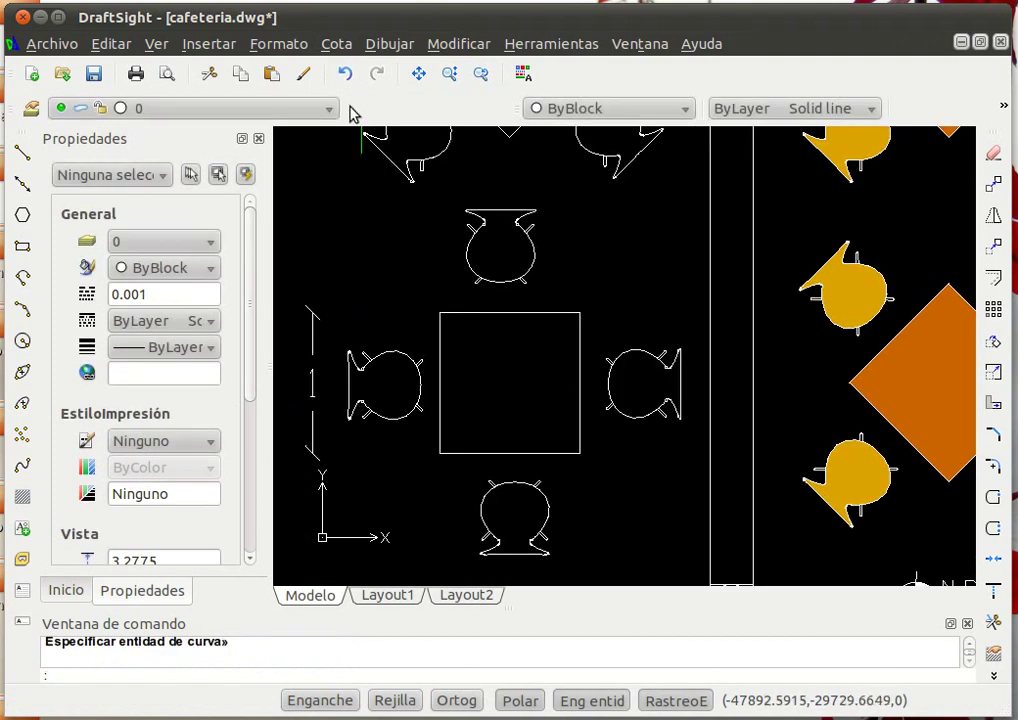
left_click(385, 44)
mouse_move(458, 44)
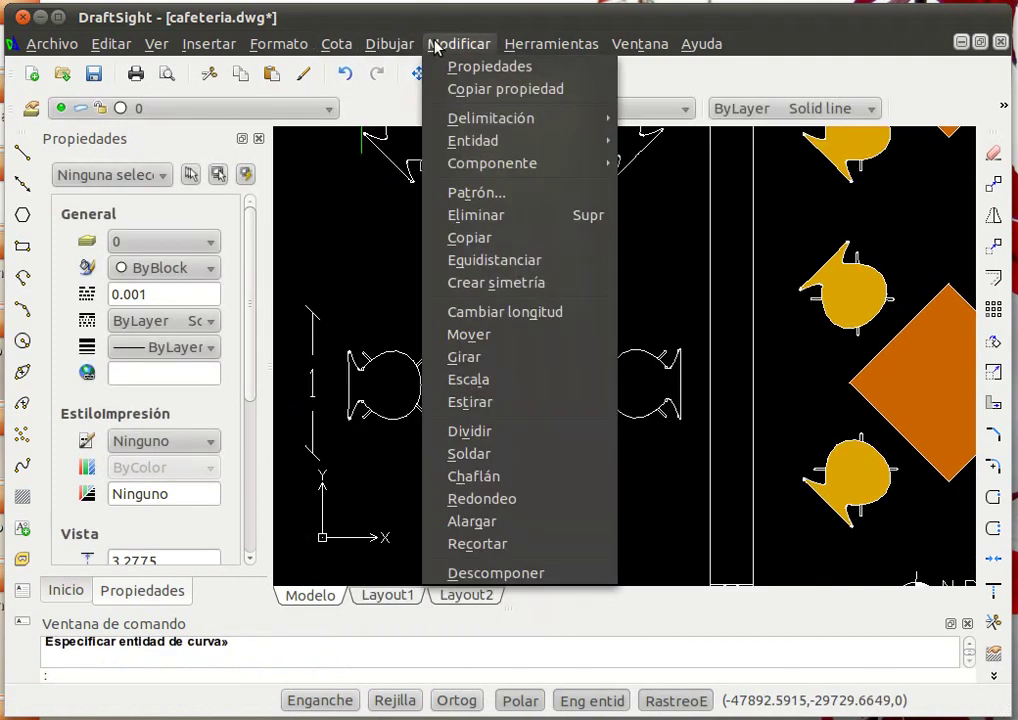
left_click(490, 573)
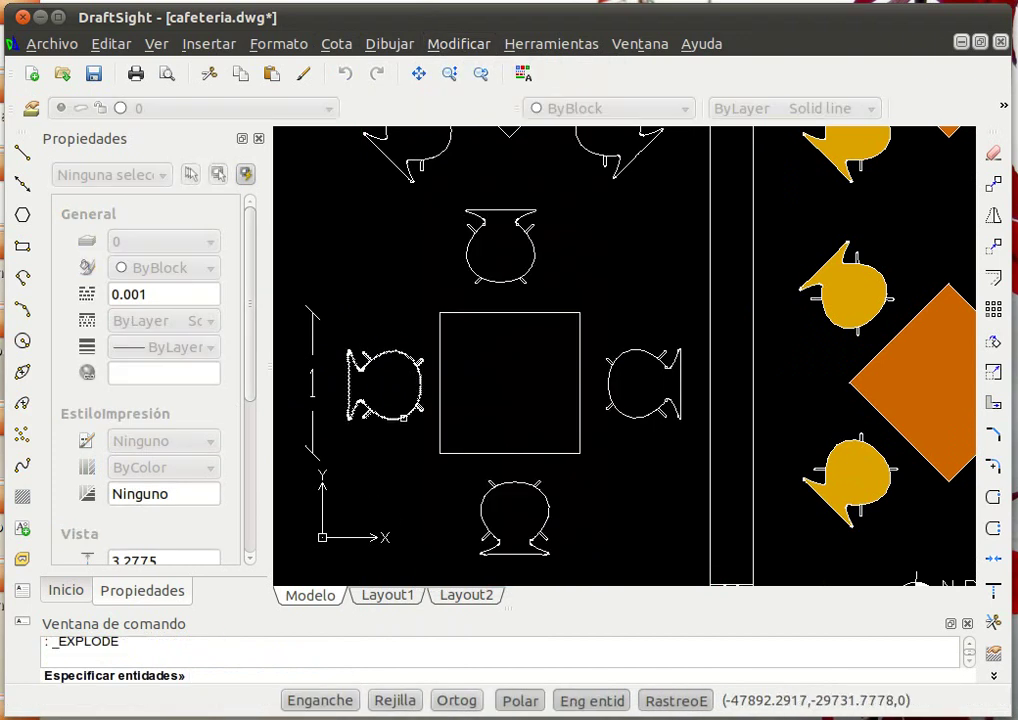
left_click(403, 417)
key("Return")
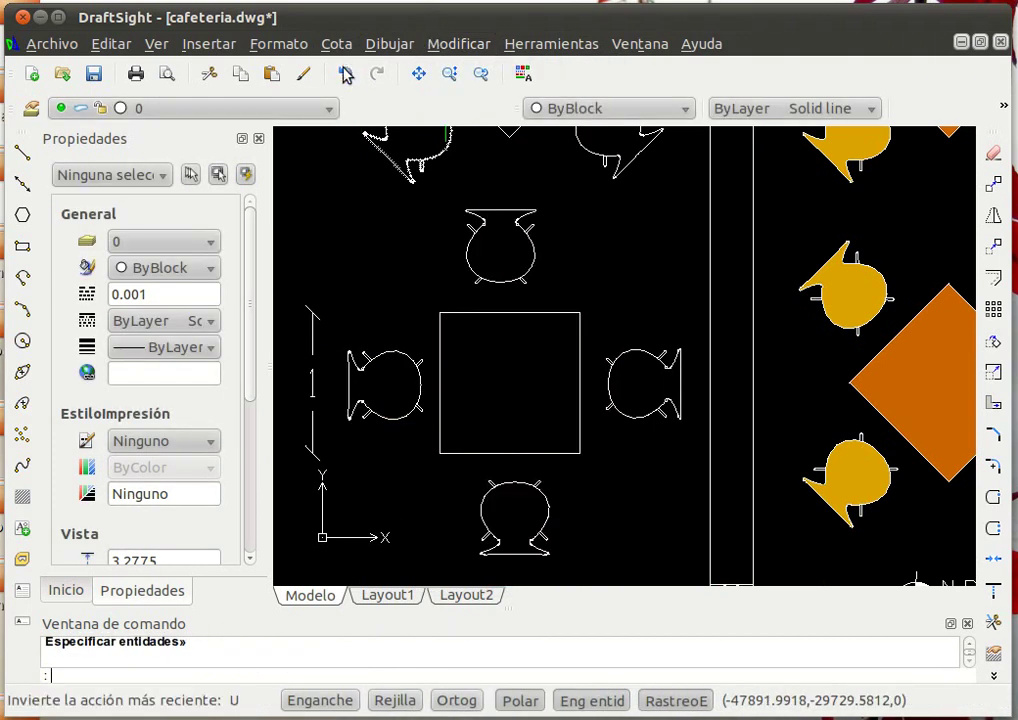
left_click(338, 45)
left_click(375, 240)
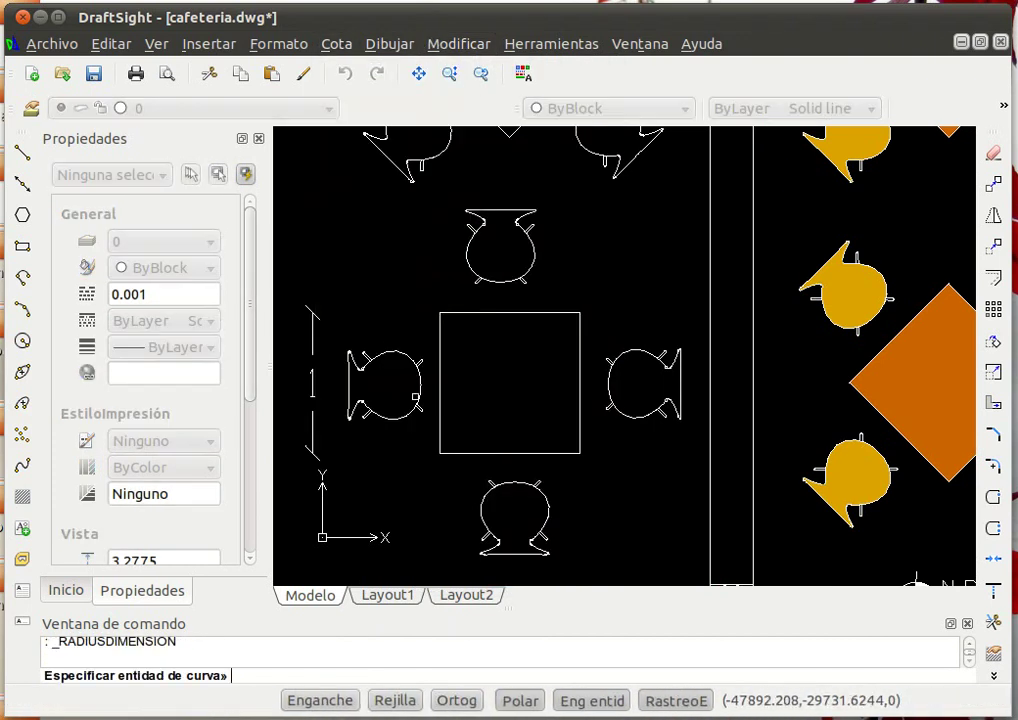
left_click(420, 395)
key("Escape")
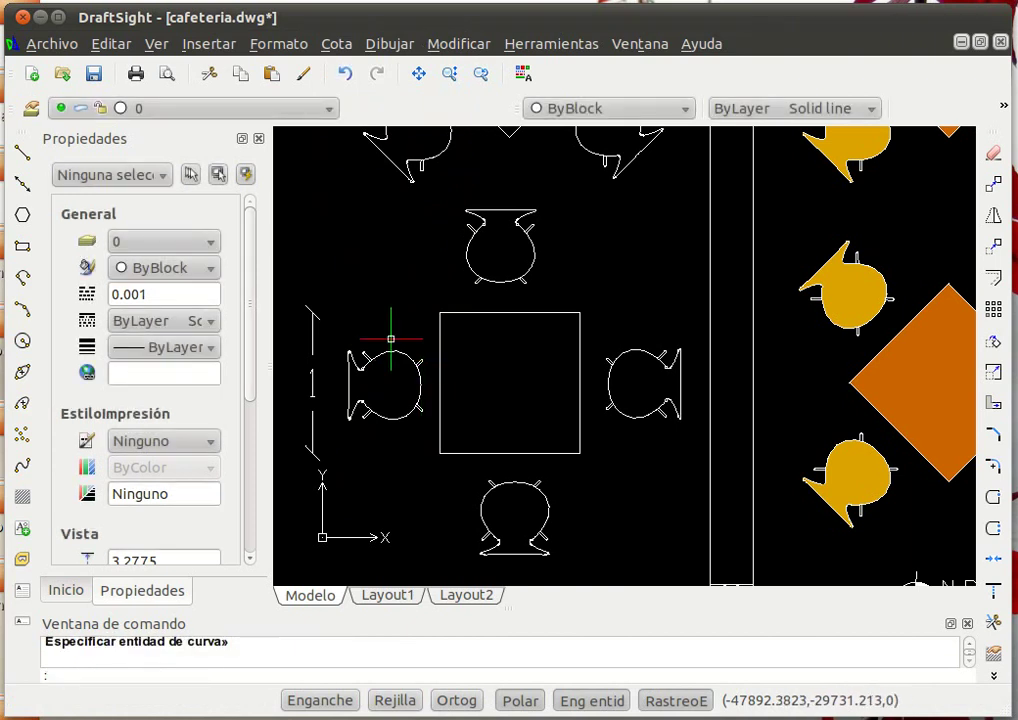
left_click(23, 341)
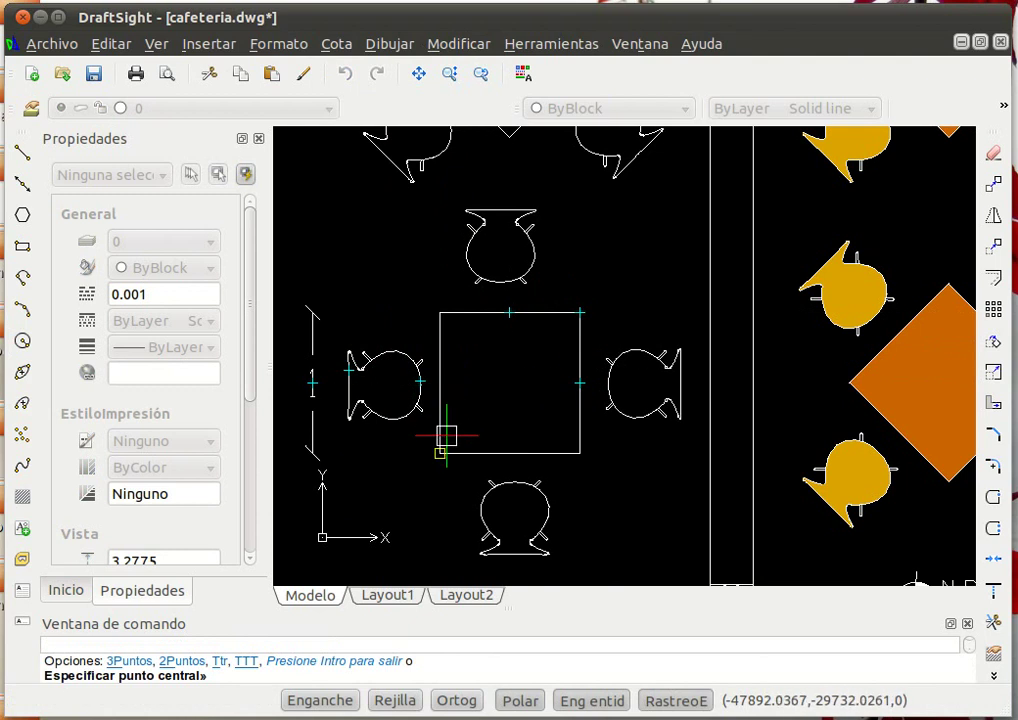
Draw a circle touching the square's sides, delete the square, and dimension the circle as R0.49.
left_click(509, 381)
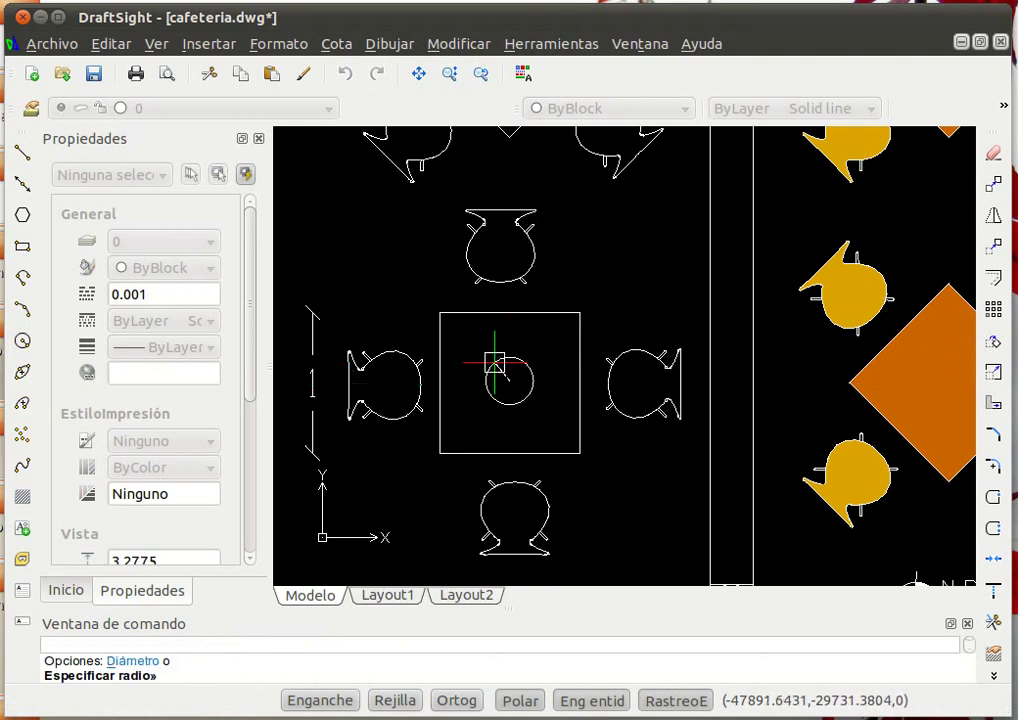
left_click(492, 300)
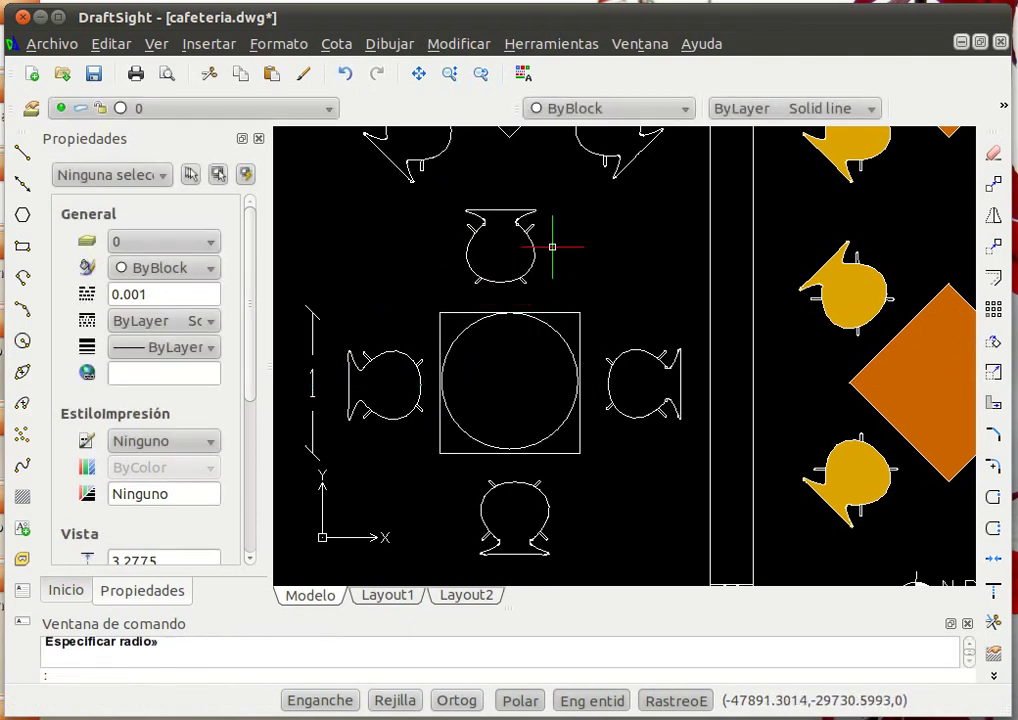
left_click(565, 312)
key("Delete")
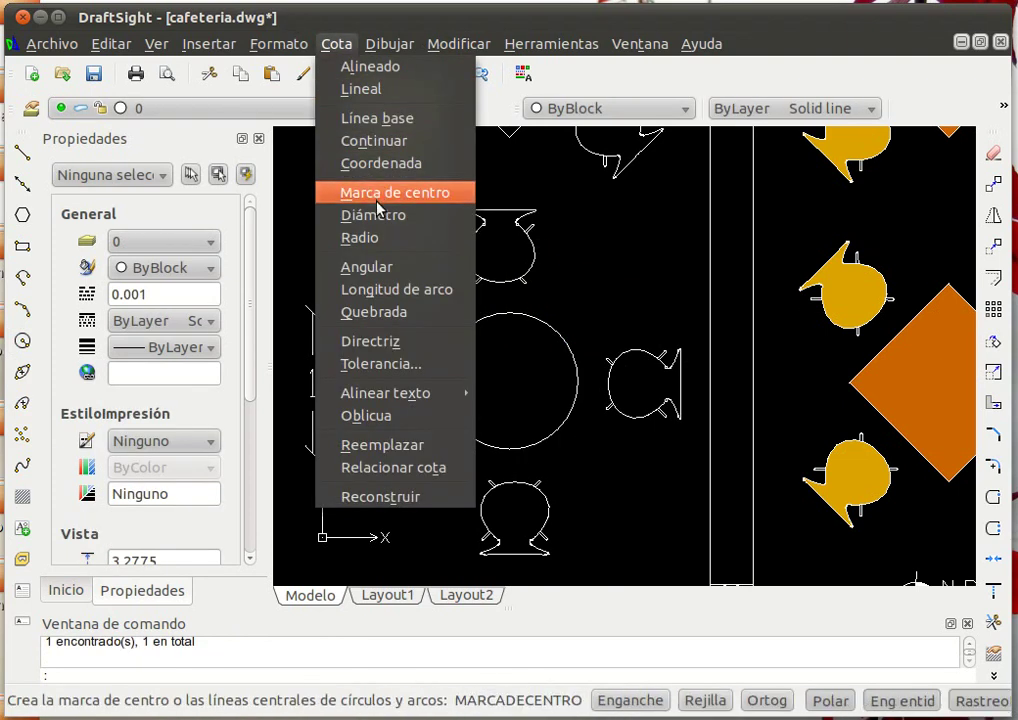
left_click(378, 236)
left_click(467, 331)
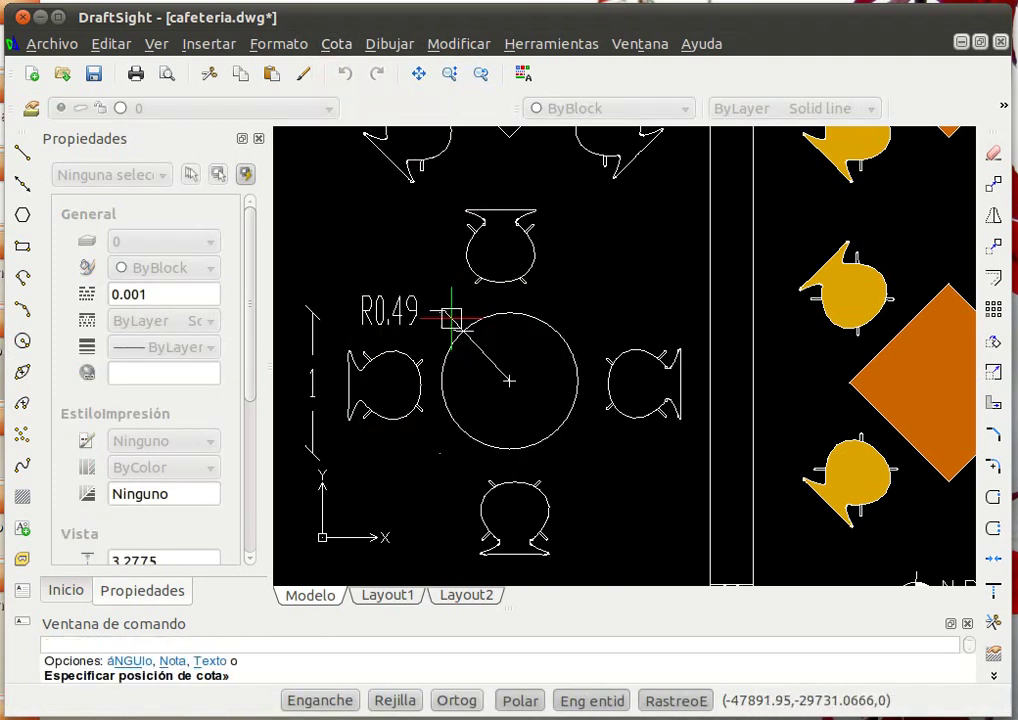